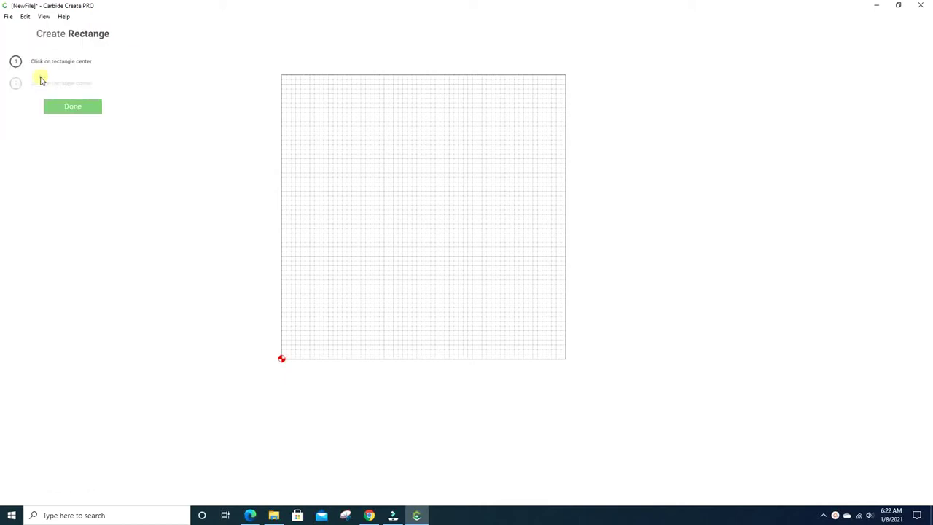
- Draw a rectangle over the stock and set its width and height to 10 in
click(360, 163)
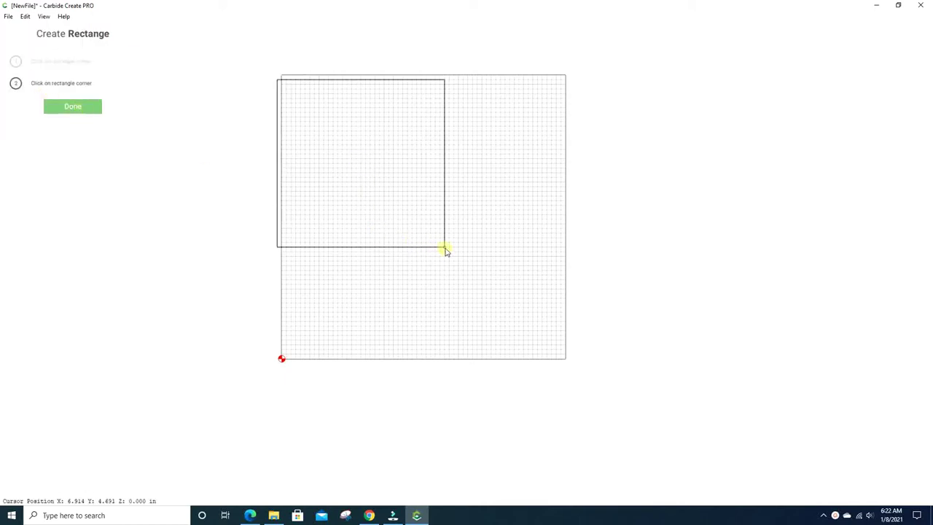
click(443, 250)
double_click(109, 67)
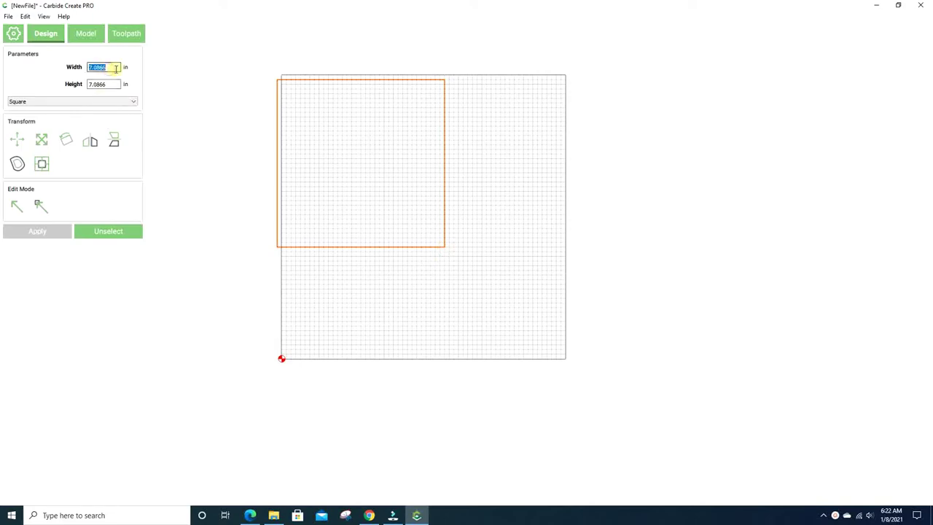
text(10)
key(Tab)
text(10)
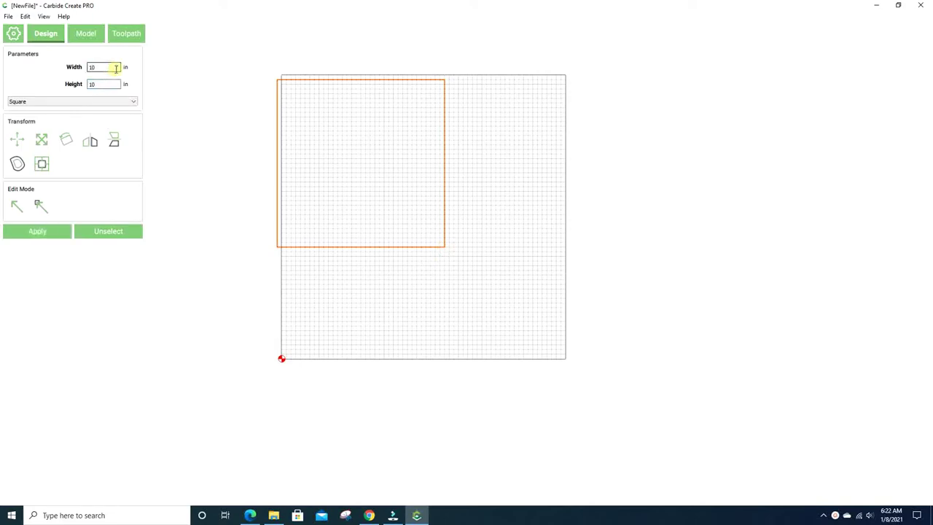
click(44, 234)
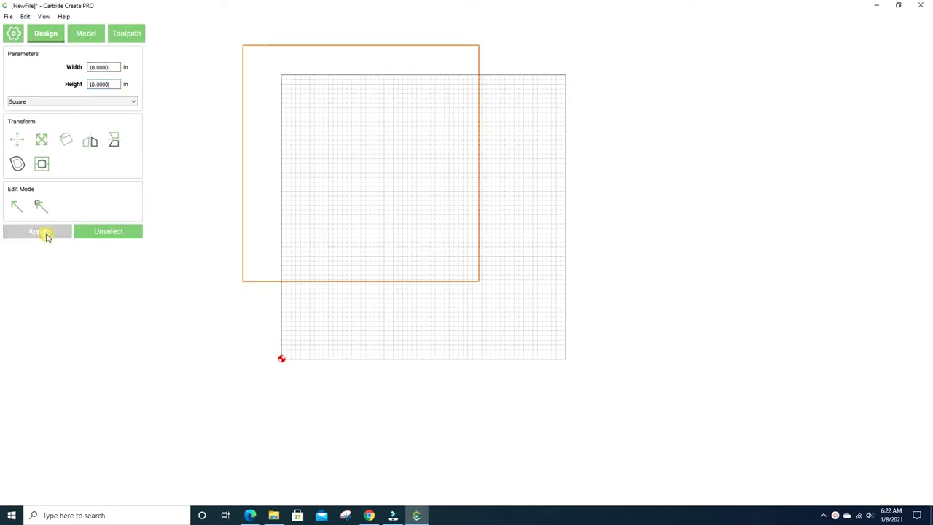
- Align the square's center with the stock both horizontally and vertically
click(42, 163)
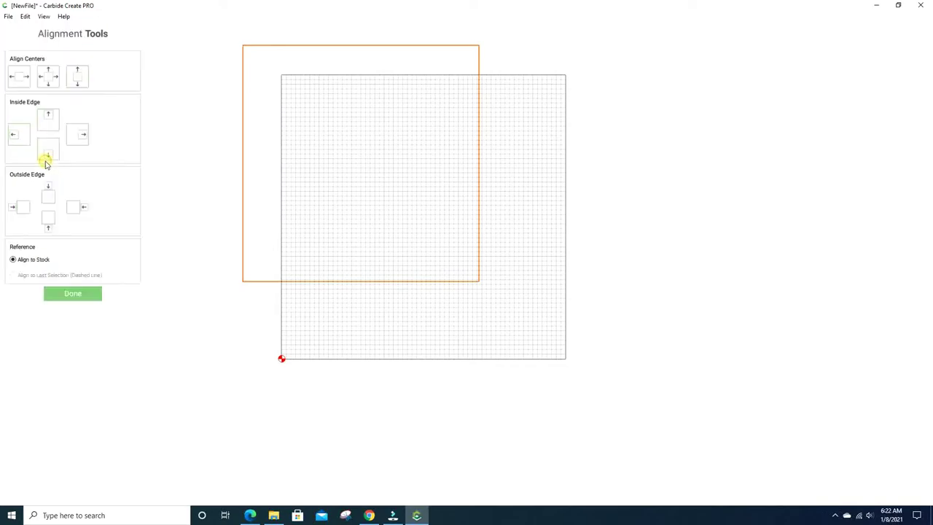
click(49, 77)
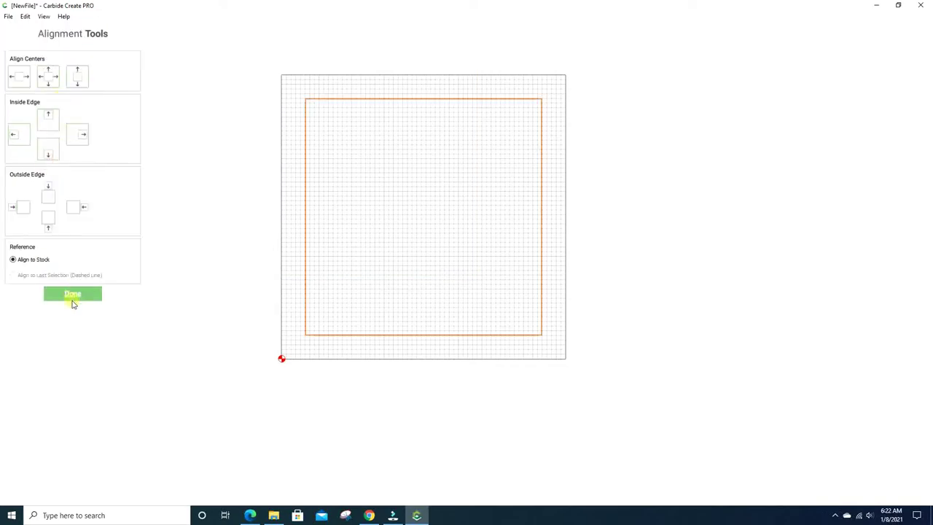
click(73, 299)
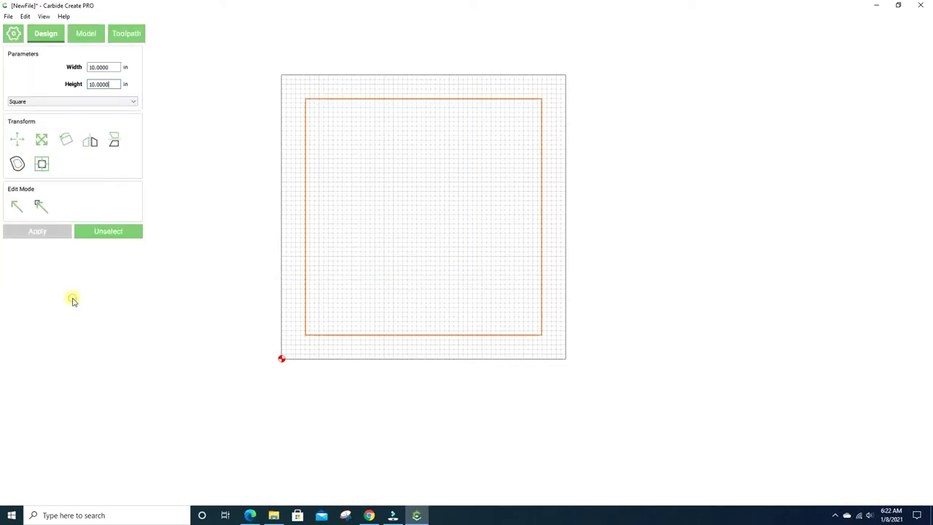
click(195, 280)
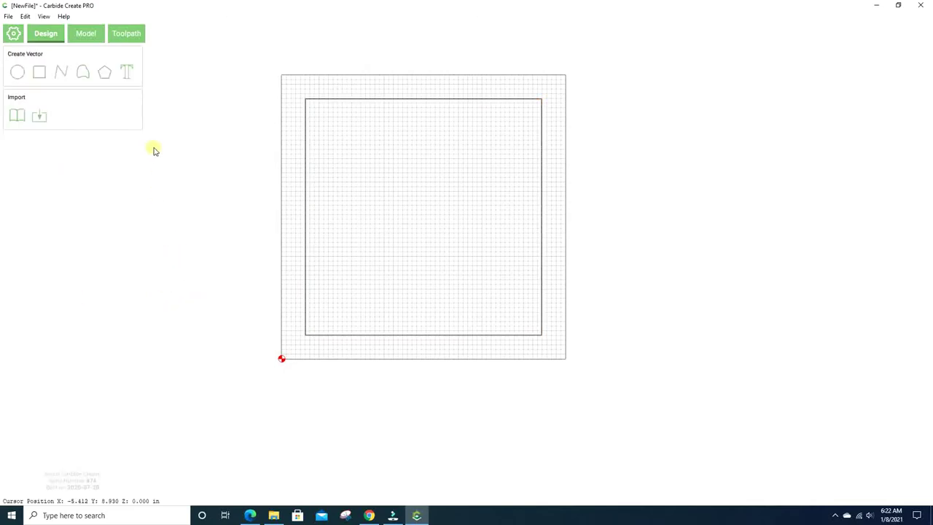
- Create a text object containing the letter "J"
click(128, 75)
click(81, 149)
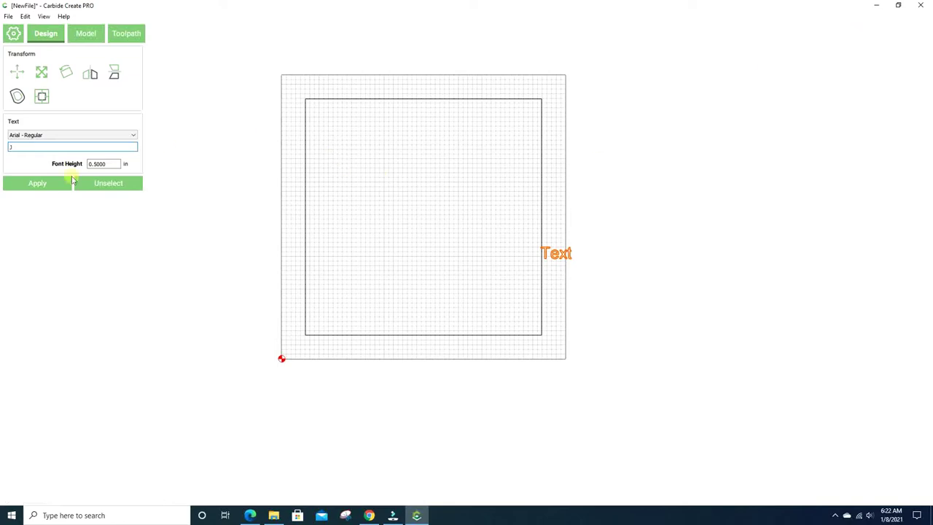
click(37, 185)
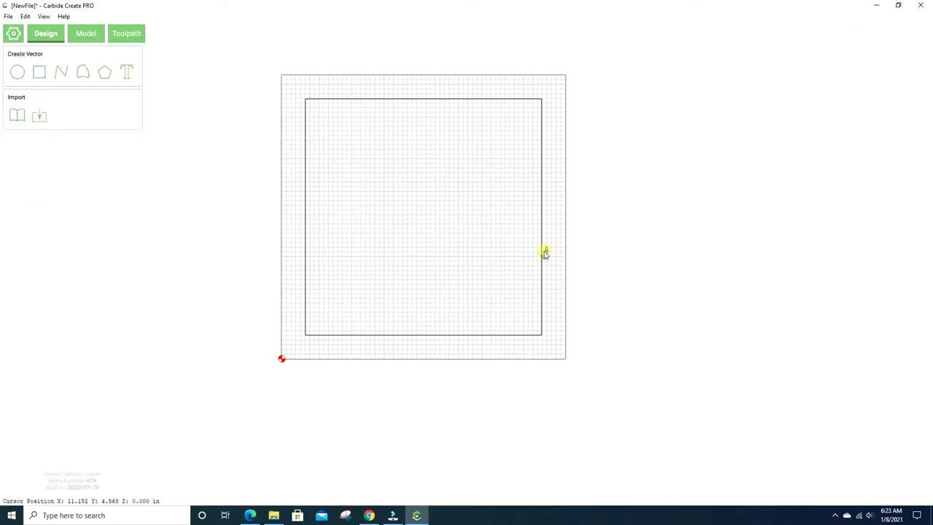
- Select the small letter J with the square and center it horizontally and vertically in the square
mouse_move(545, 252)
mouse_down()
mouse_move(496, 248)
mouse_move(551, 255)
mouse_up()
click(557, 254)
click(543, 254)
click(561, 254)
drag(557, 256, 474, 223)
click(67, 214)
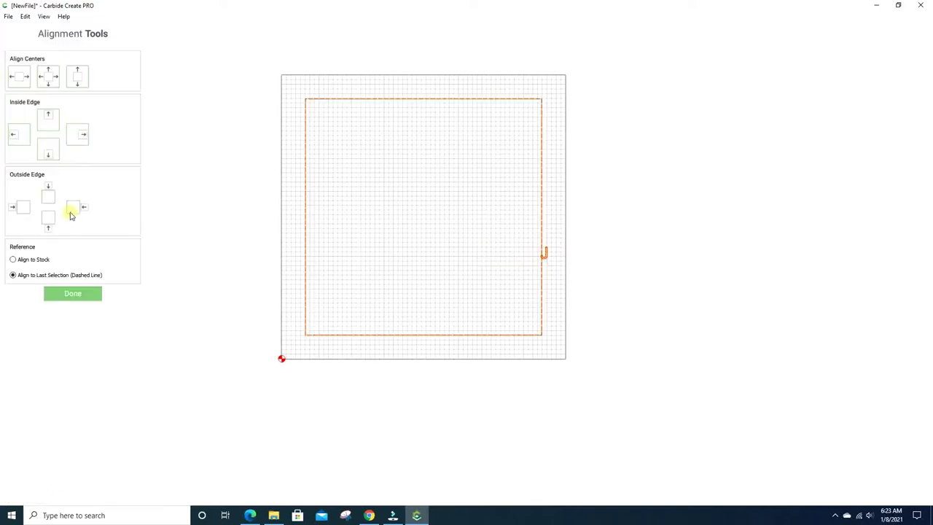
click(49, 78)
click(73, 294)
click(474, 279)
- Set the letter J's font height to 8 in
drag(463, 259, 394, 181)
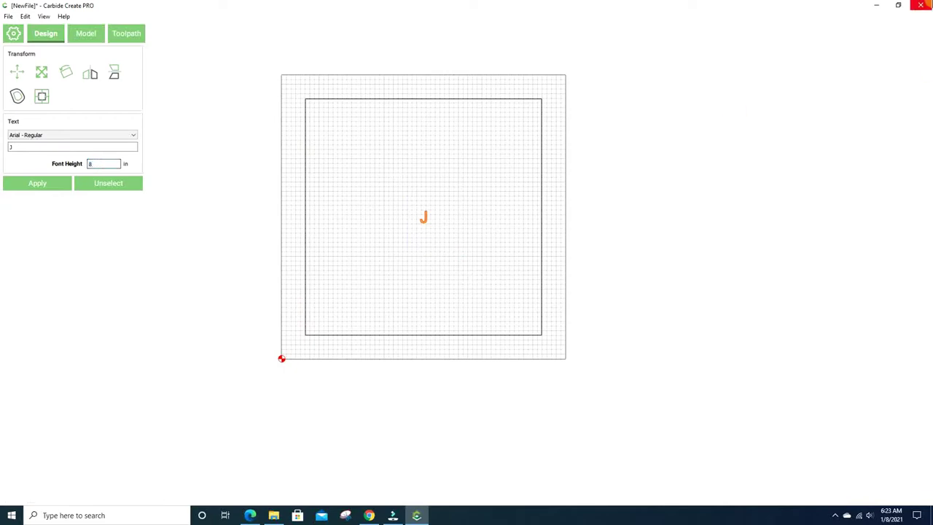
text(8)
key(Return)
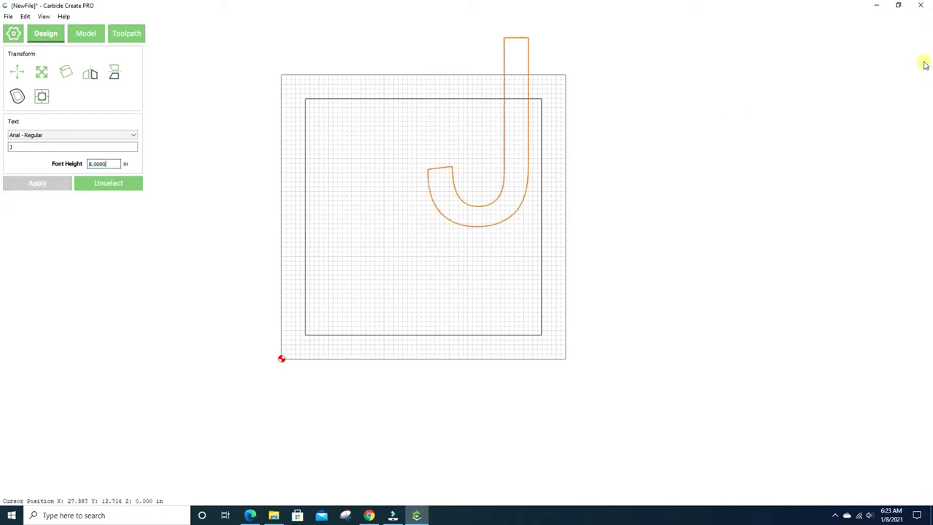
click(769, 232)
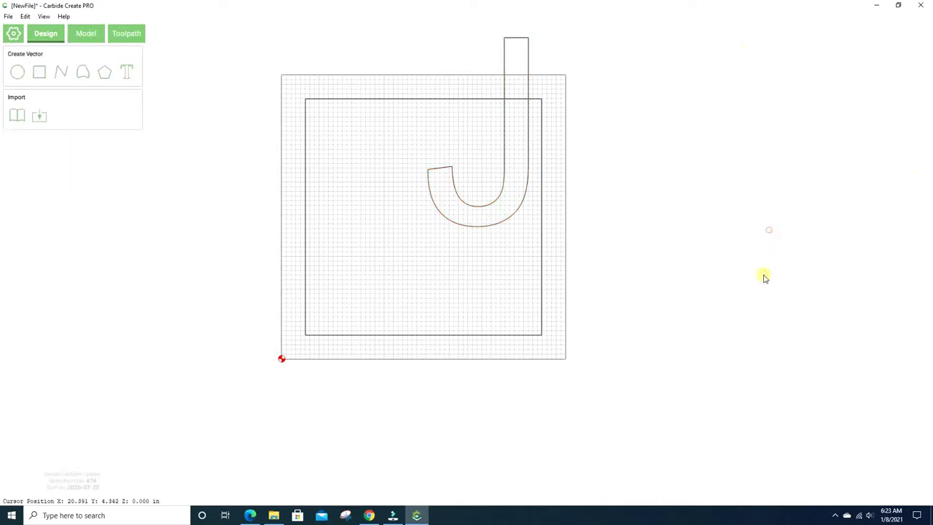
- Center the enlarged letter J inside the square in both directions
drag(752, 360, 466, 111)
click(65, 215)
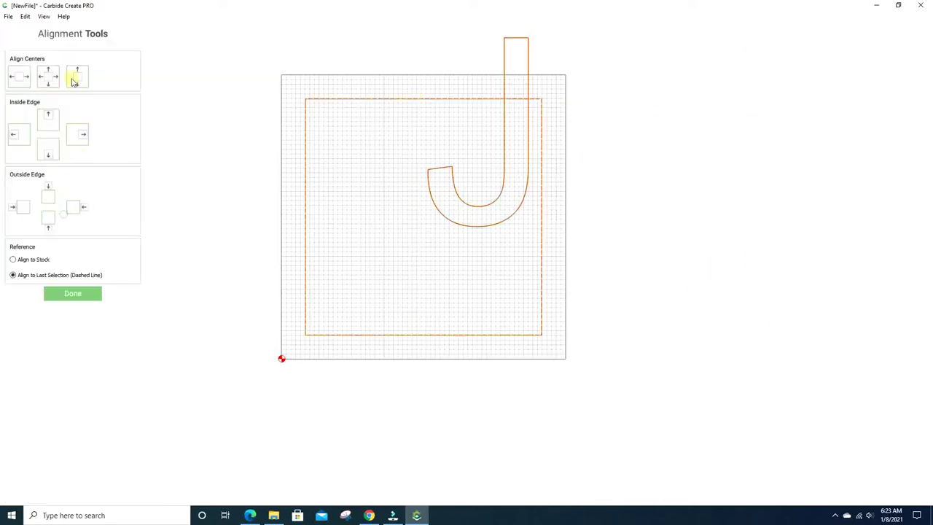
click(45, 77)
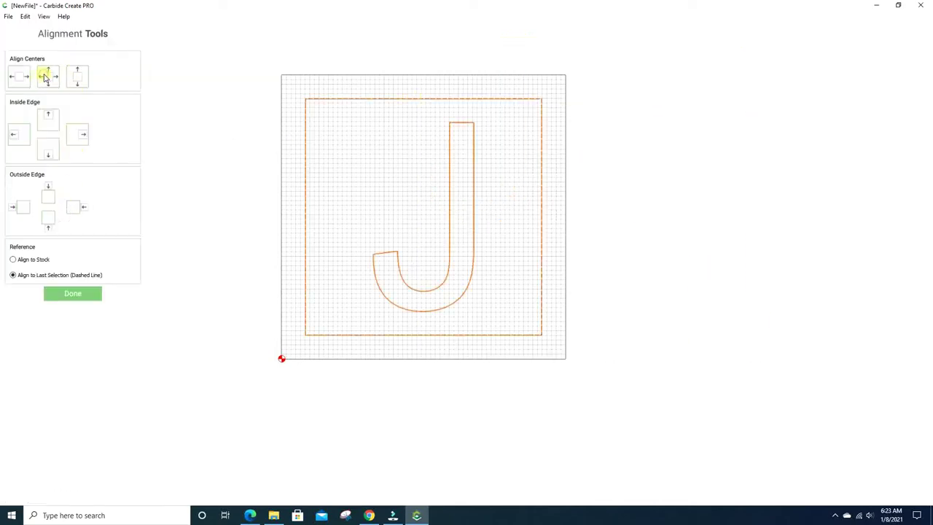
click(371, 210)
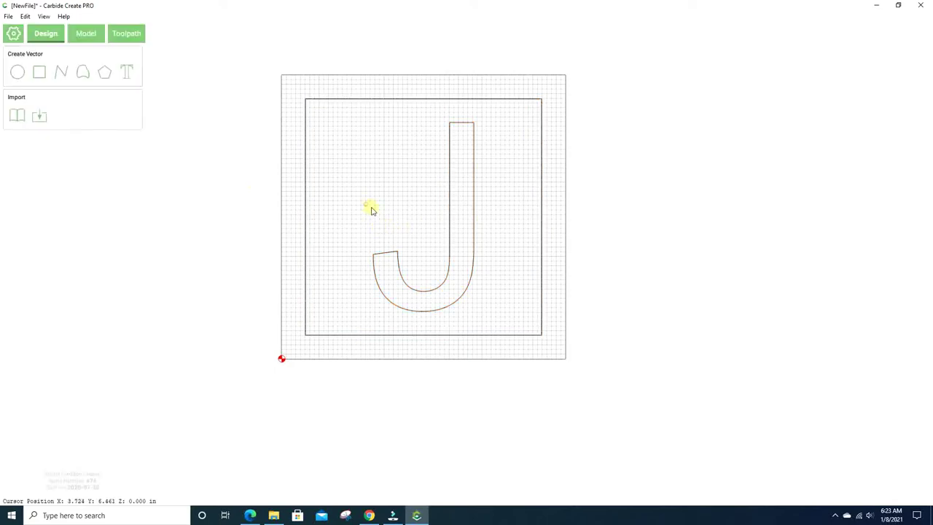
- Set the letter J's font height to 6 in
click(447, 212)
double_click(110, 165)
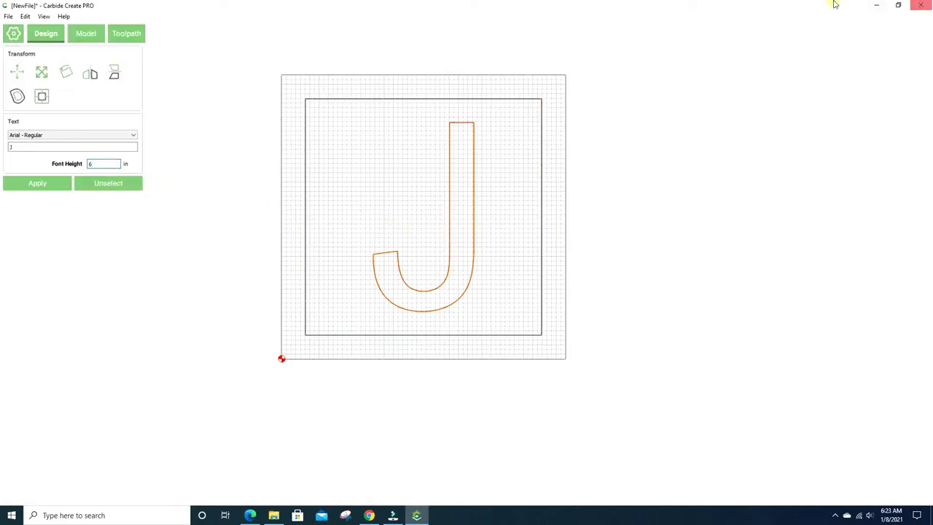
click(40, 184)
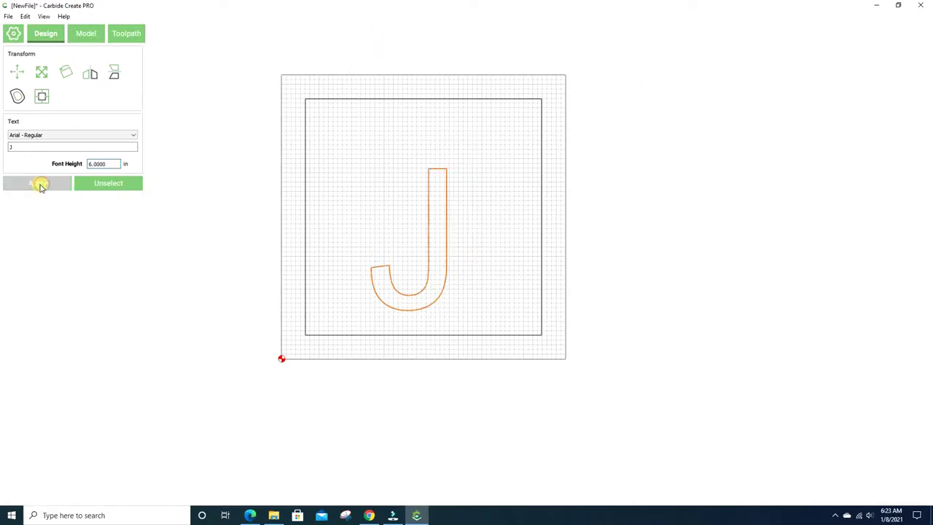
- Realign the resized letter J to the center of the square both horizontally and vertically
drag(731, 244, 430, 209)
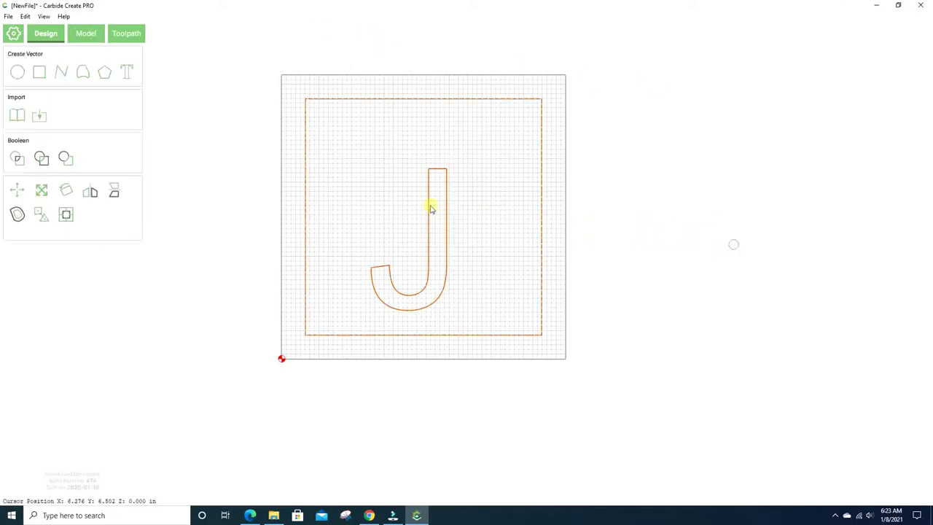
click(66, 214)
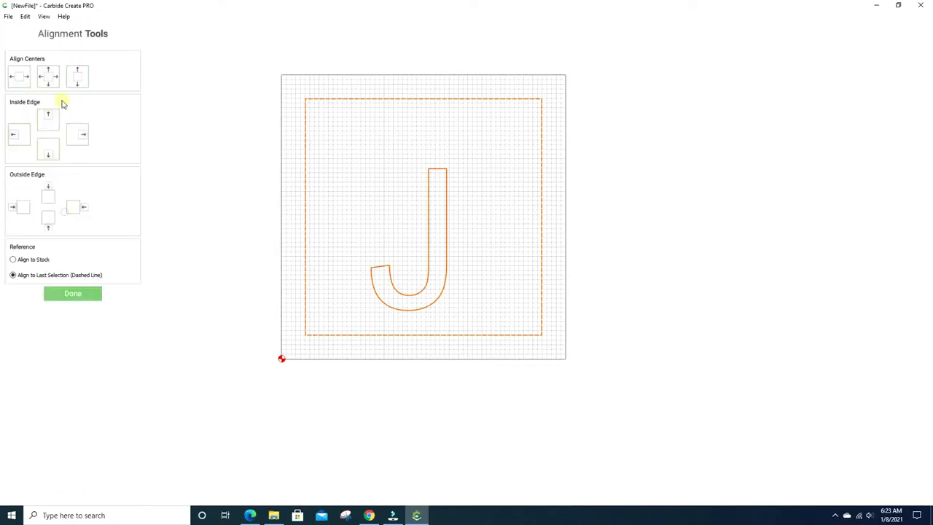
click(48, 76)
click(218, 220)
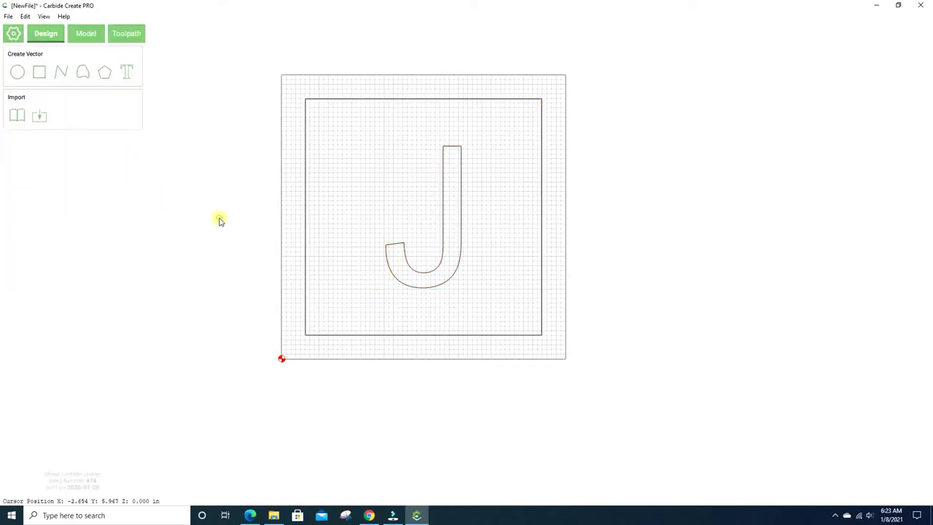
- Create a text object containing "8" with a font height of 3 in
click(128, 73)
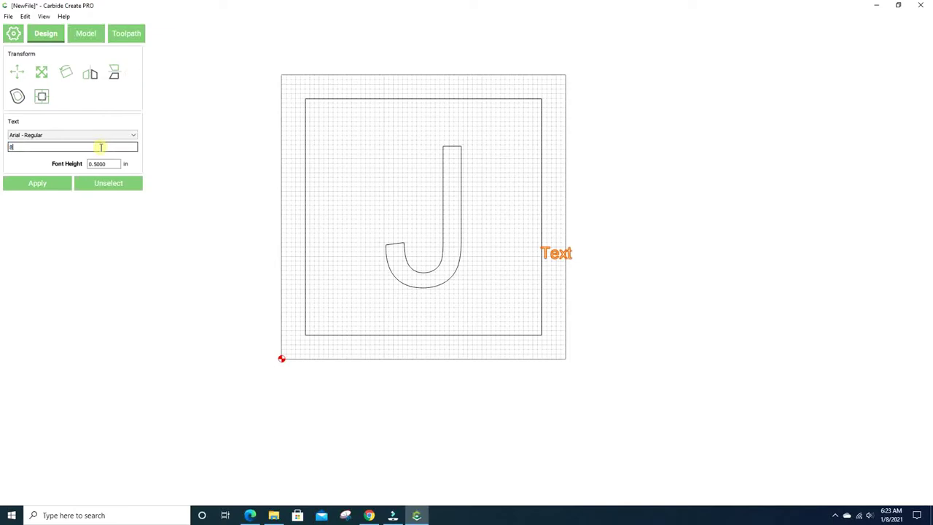
click(37, 182)
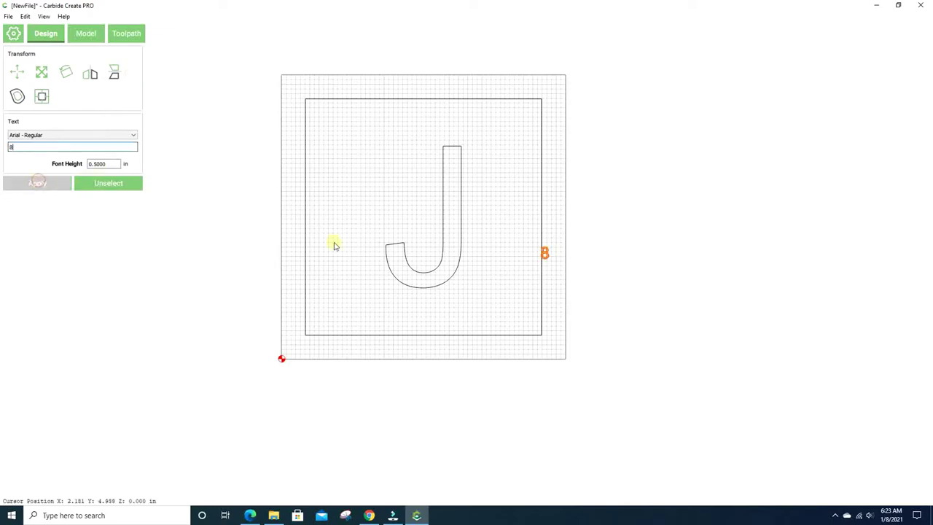
double_click(97, 163)
text(3)
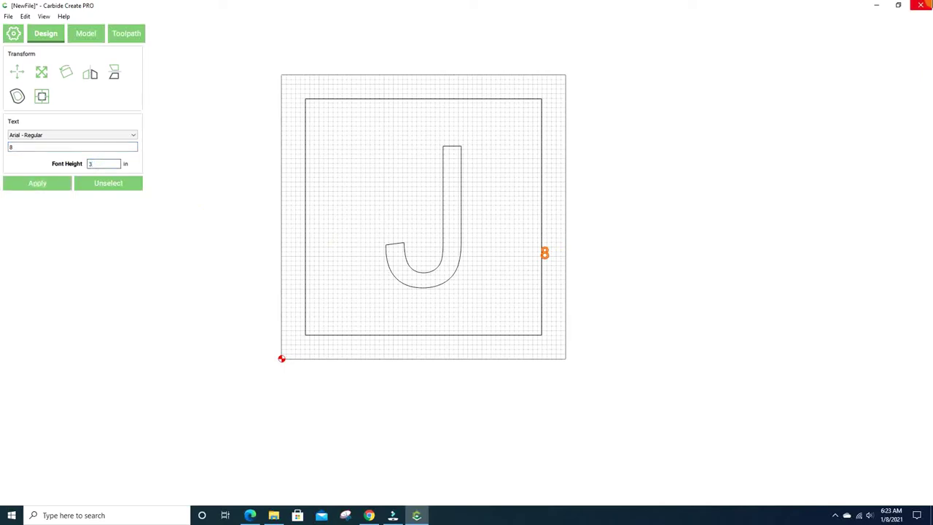
click(39, 185)
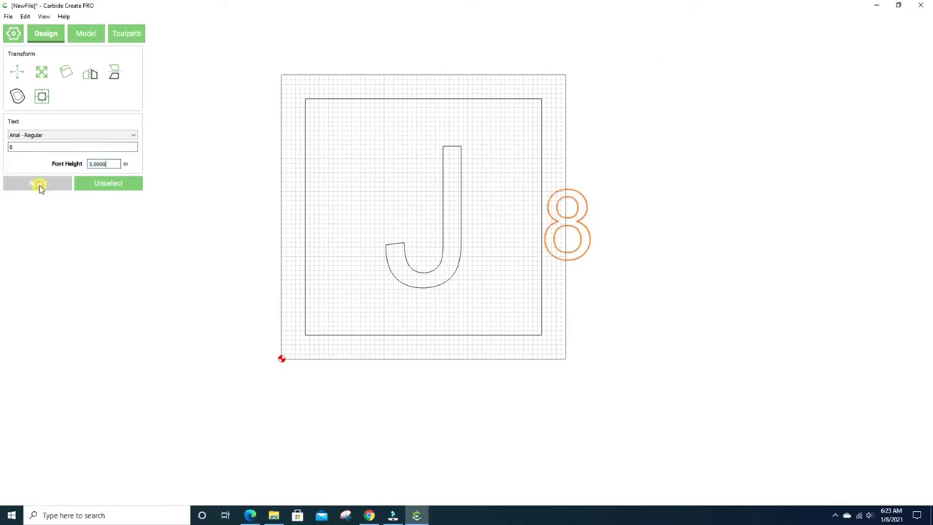
- Set the font height of the number 8 to 2 in
click(38, 148)
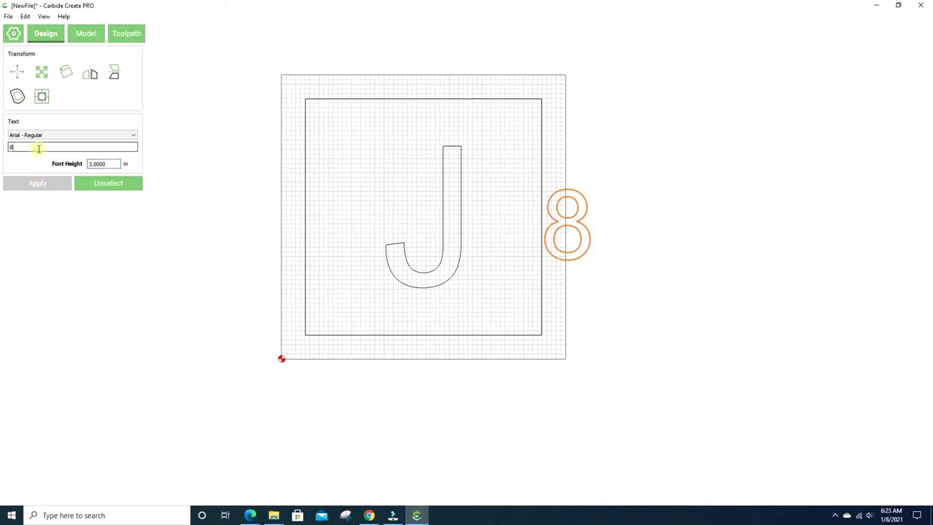
drag(93, 164, 107, 164)
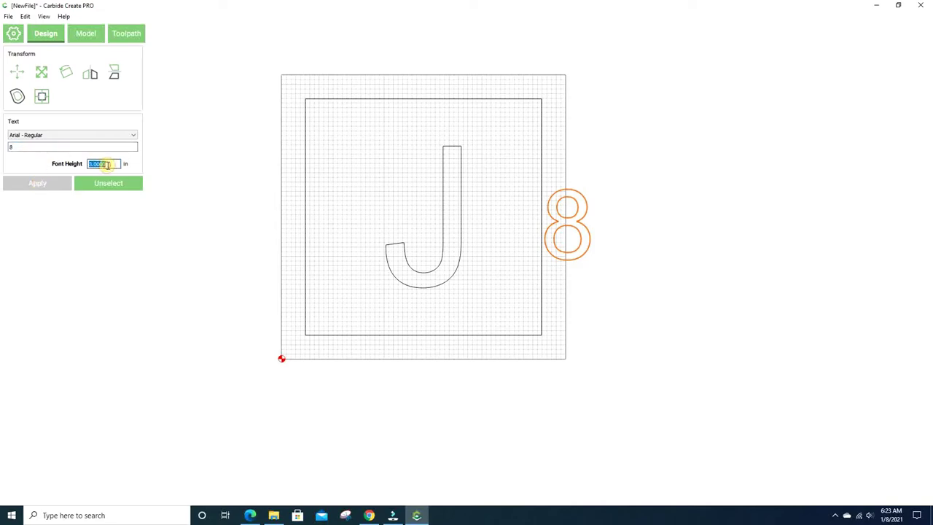
text(2)
key(Return)
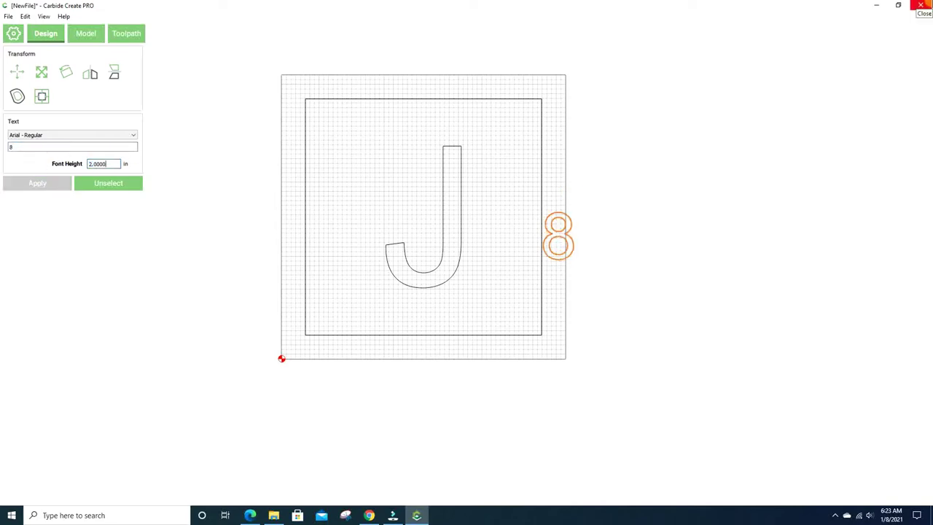
click(92, 291)
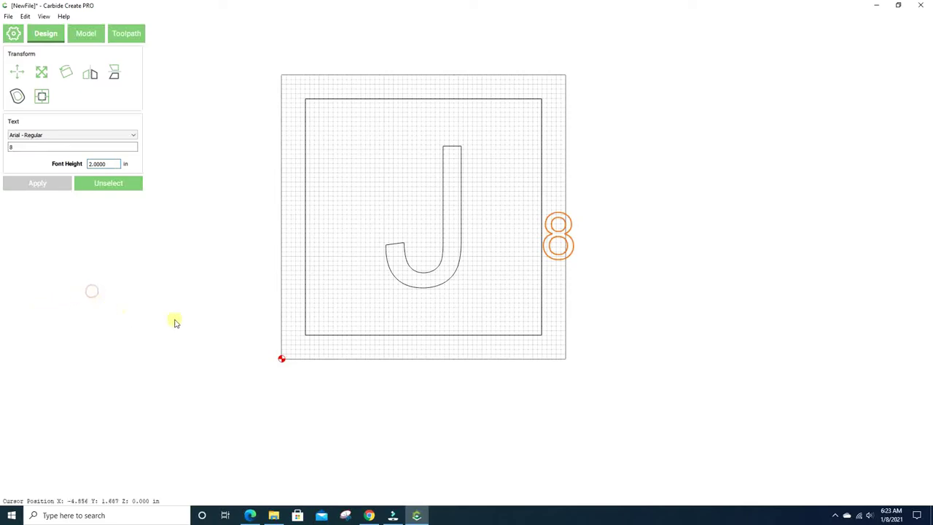
- Move the number 8 inside the square's lower-right corner, below and to the right of the J
click(350, 294)
click(569, 250)
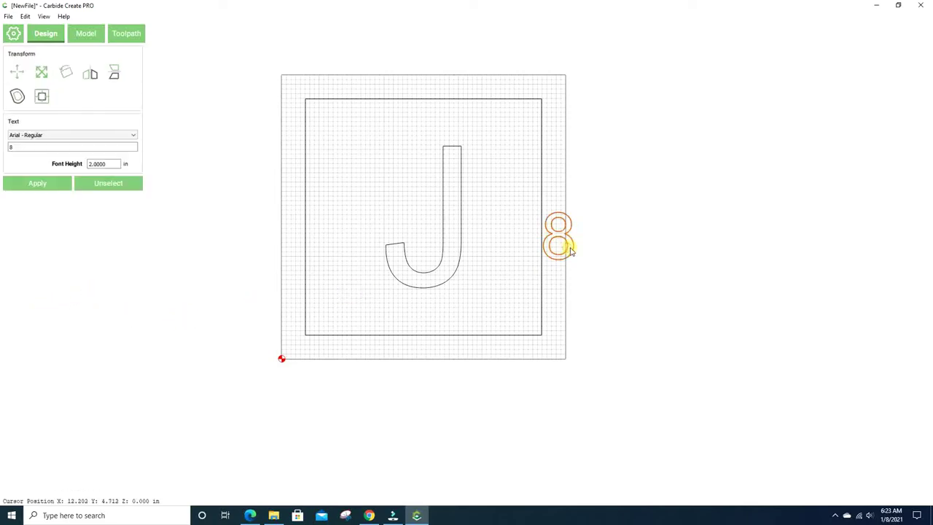
drag(571, 250, 510, 295)
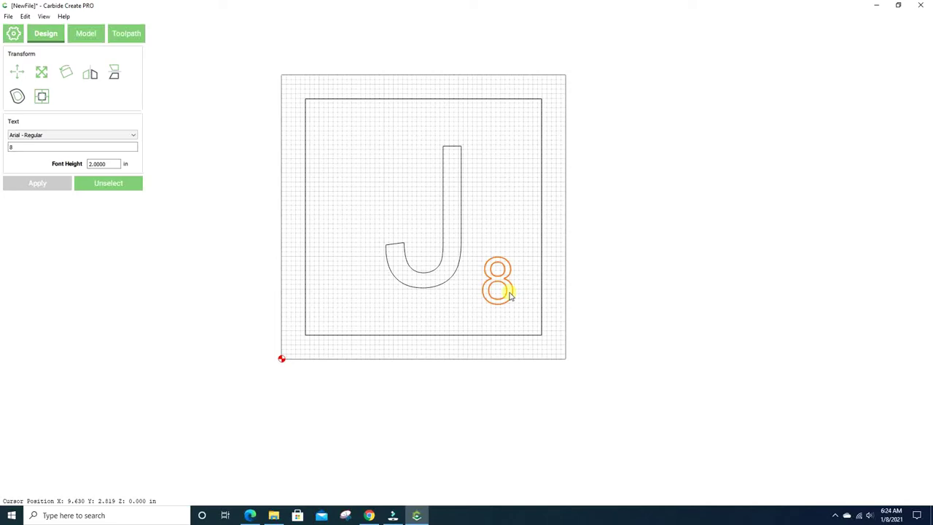
click(489, 220)
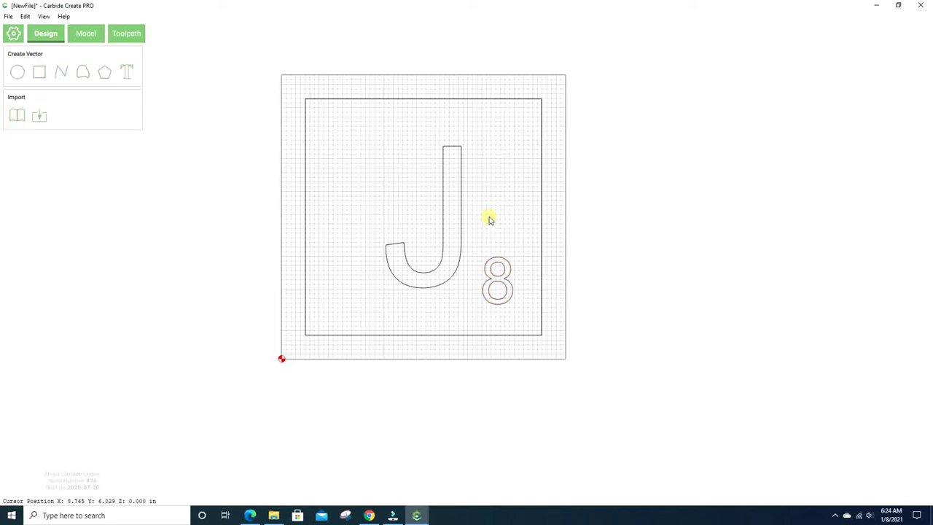
- Start a contour toolpath on the letter J and the number 8 with the offset direction set to Pocket
click(129, 34)
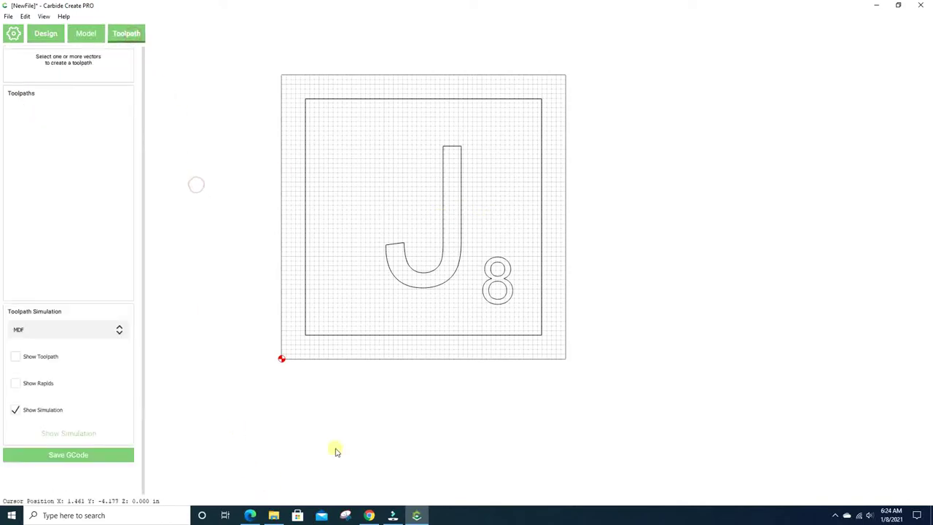
click(446, 255)
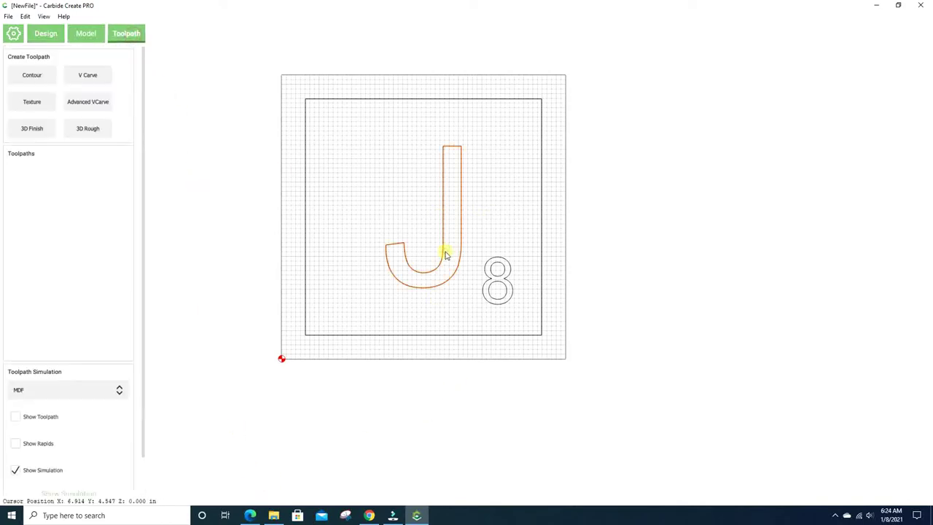
shift+click(499, 264)
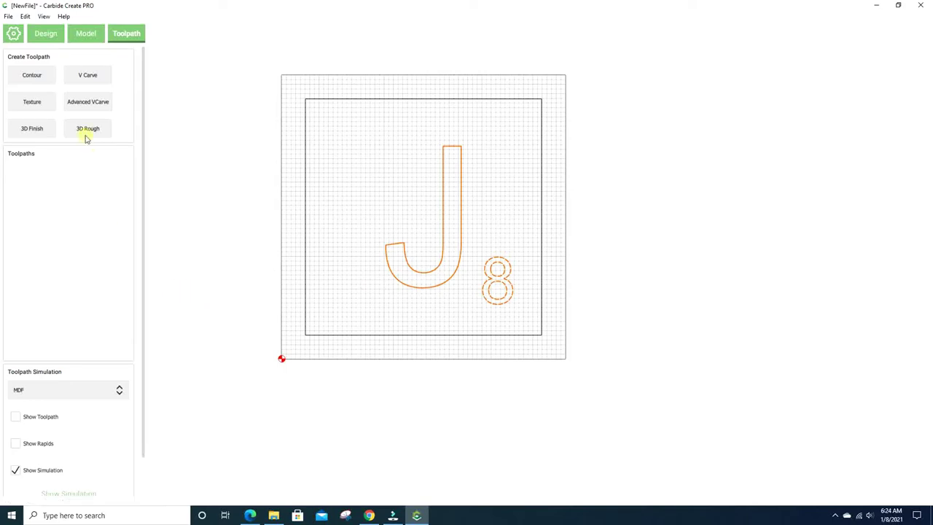
click(30, 79)
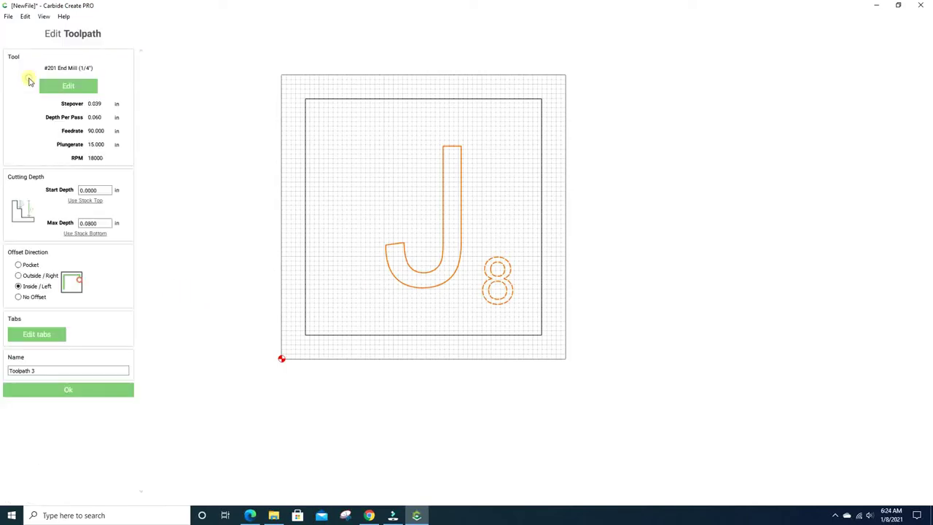
click(18, 265)
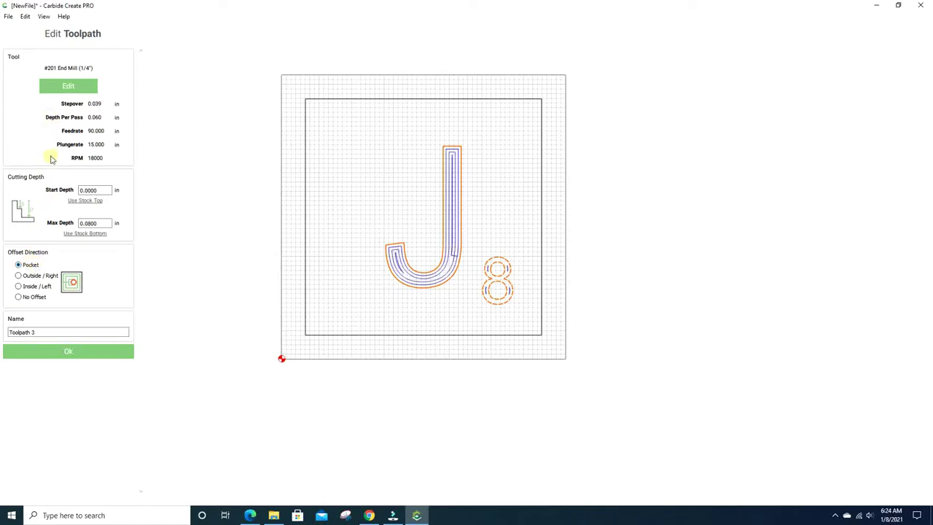
- Set the #201 1/4" end mill's feed rate to 100 in, plunge rate to 60 in and stepover to 0.030 in
click(61, 88)
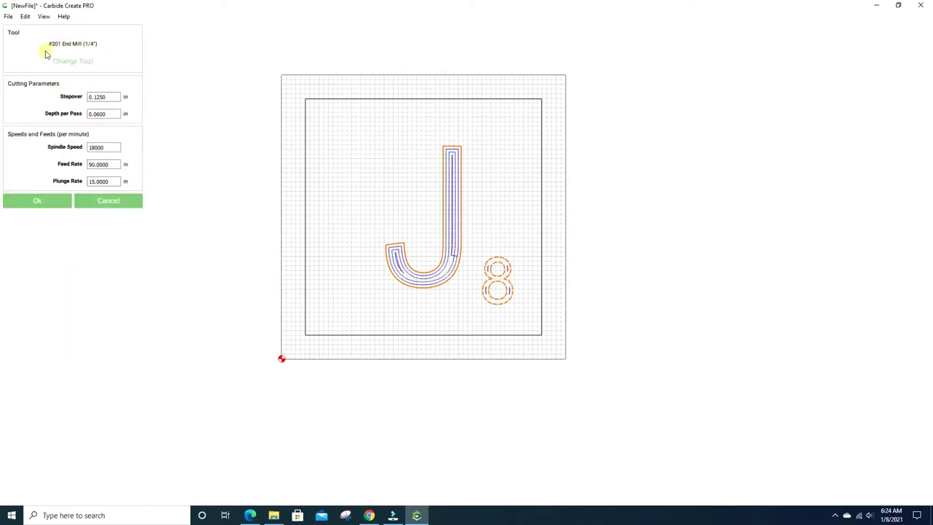
click(116, 164)
text(100)
key(Tab)
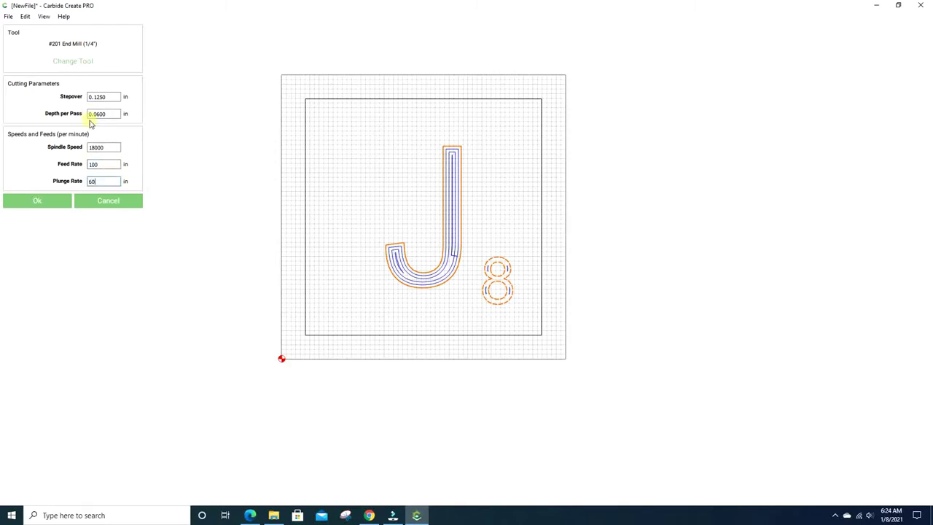
double_click(112, 97)
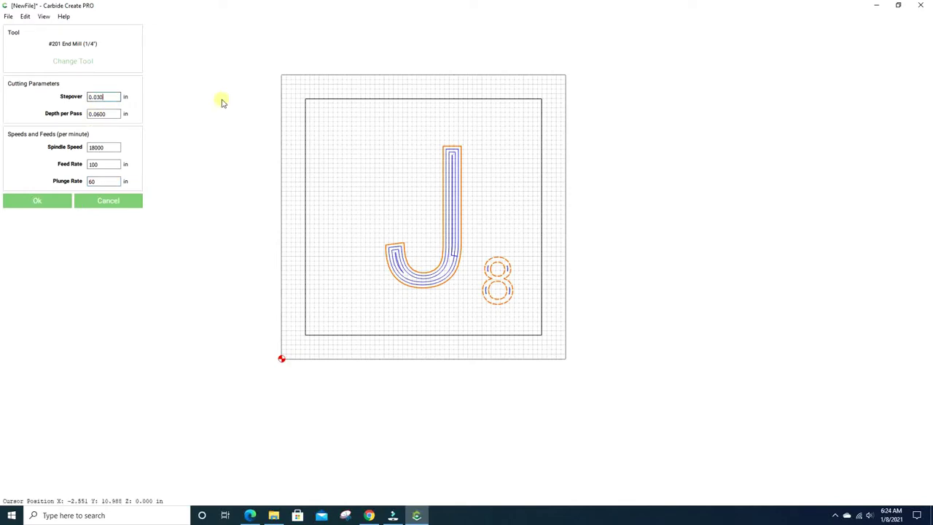
click(21, 201)
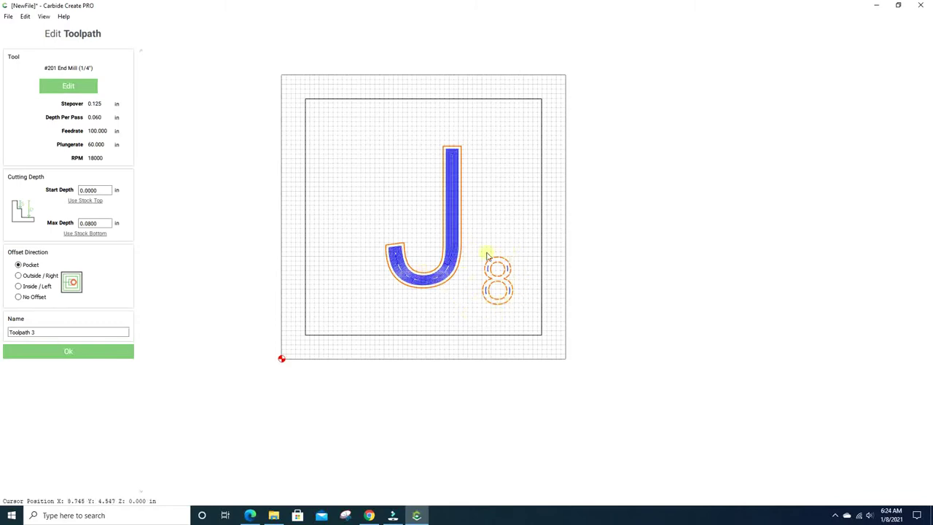
- Change the pocket toolpath's tool to the #102 End Mill (1/8") from the Carbide 3D Shapeoko Softwood library
click(70, 86)
click(73, 63)
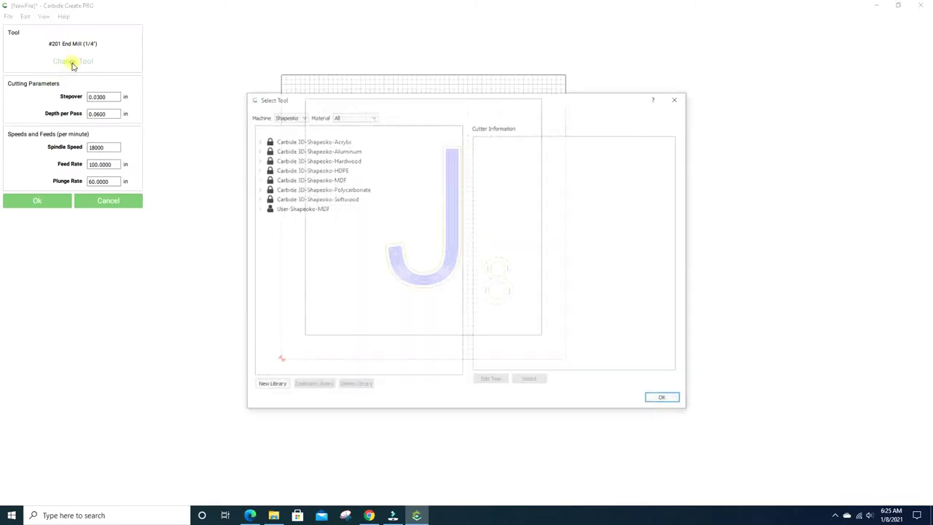
double_click(285, 199)
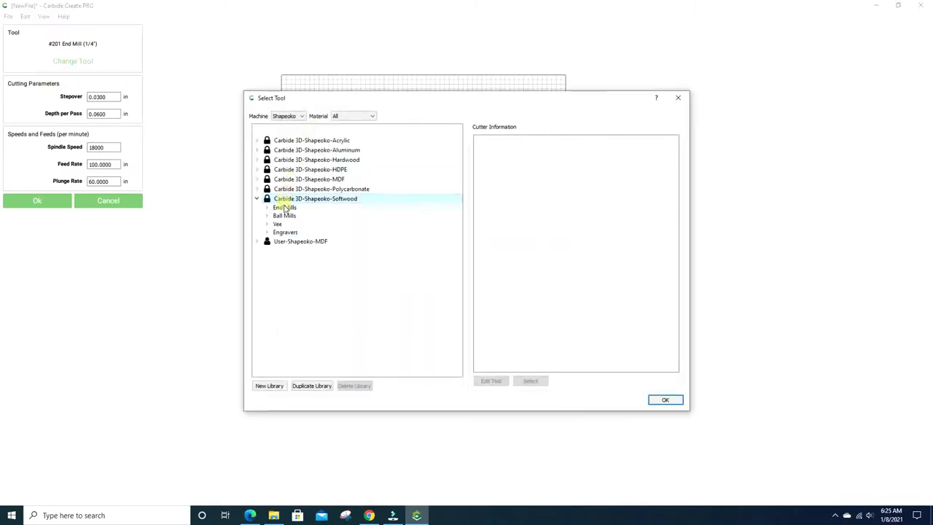
double_click(284, 207)
click(293, 217)
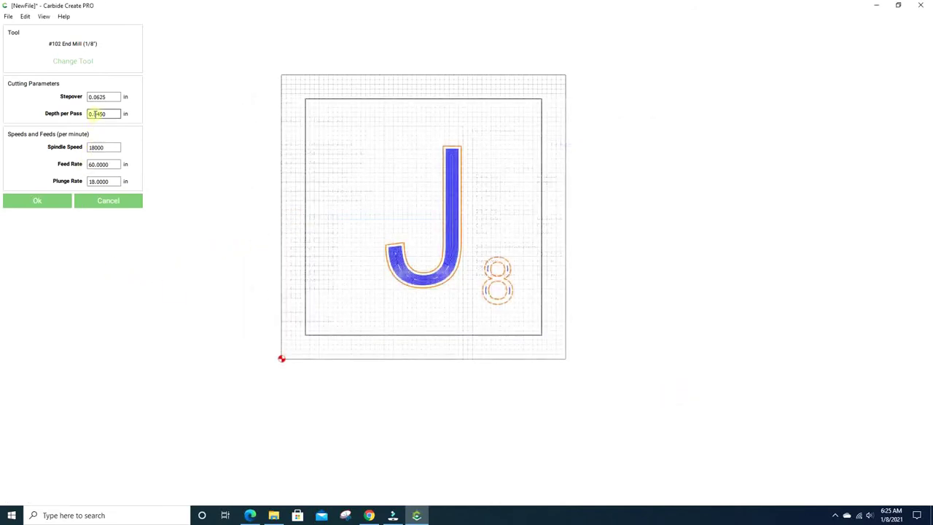
- Set the 1/8" end mill's stepover to 0.030 in, feed rate to 75 and plunge rate to 35, with a max cutting depth of 0.1 in
double_click(115, 97)
double_click(118, 164)
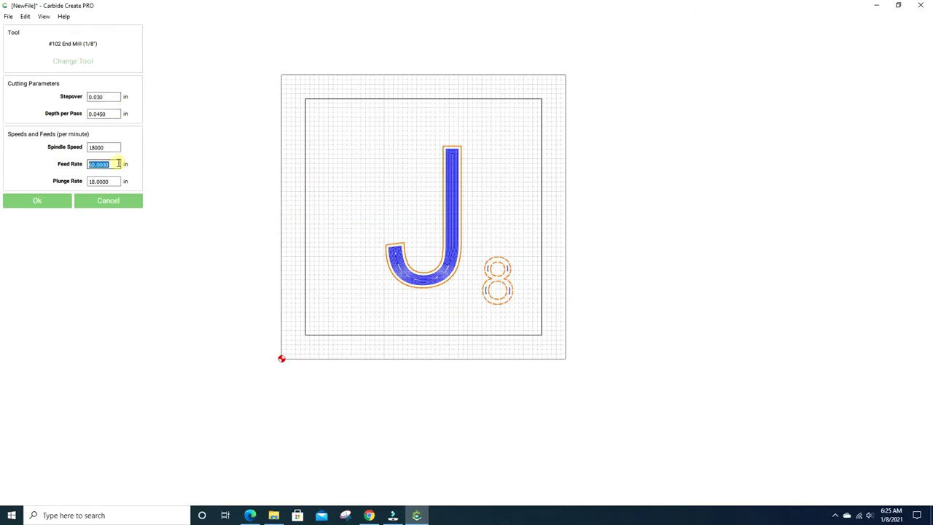
key(Tab)
text(35)
click(37, 201)
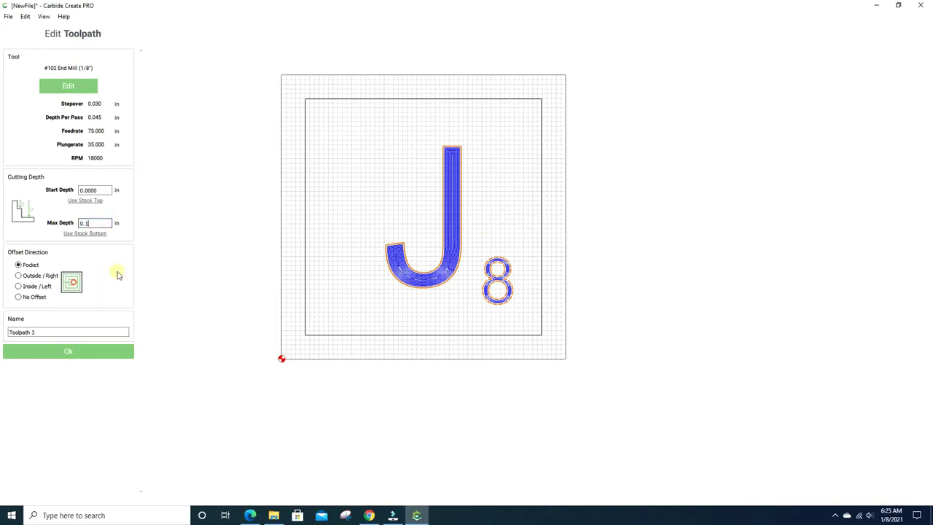
- Name the pocket toolpath "Letter Pocket Op", save it and deselect the vectors
triple_click(84, 331)
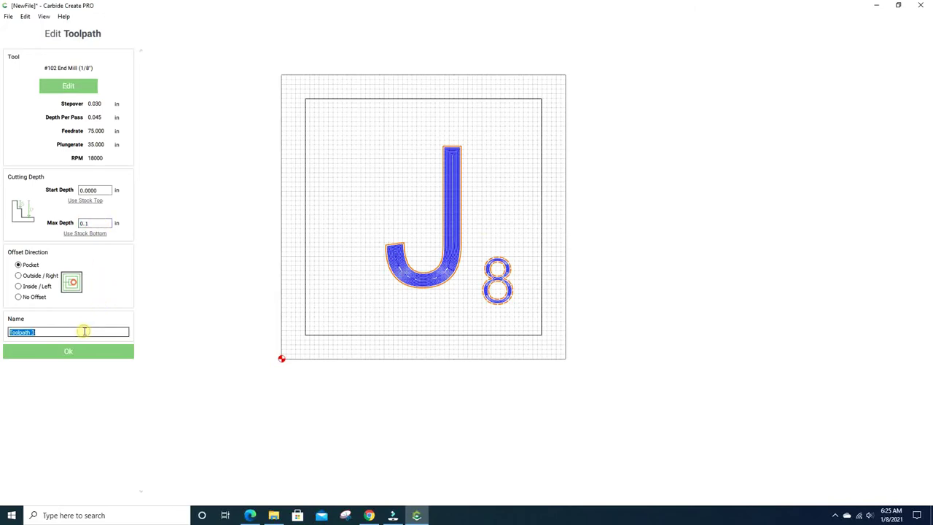
text(Letter Pocket Op)
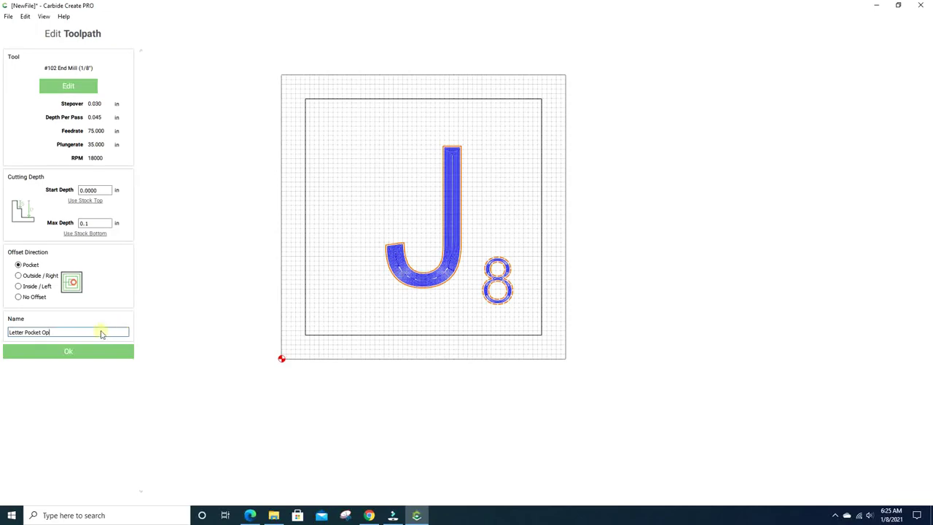
click(71, 351)
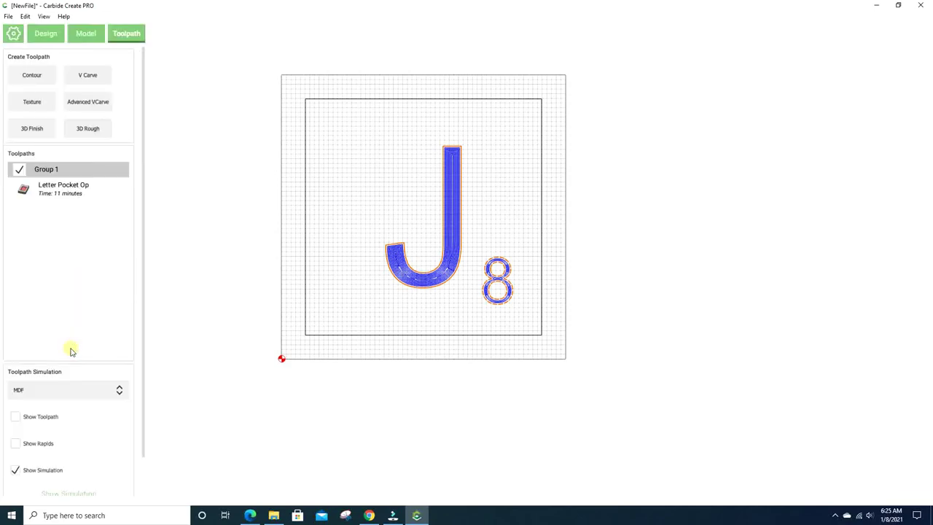
click(228, 302)
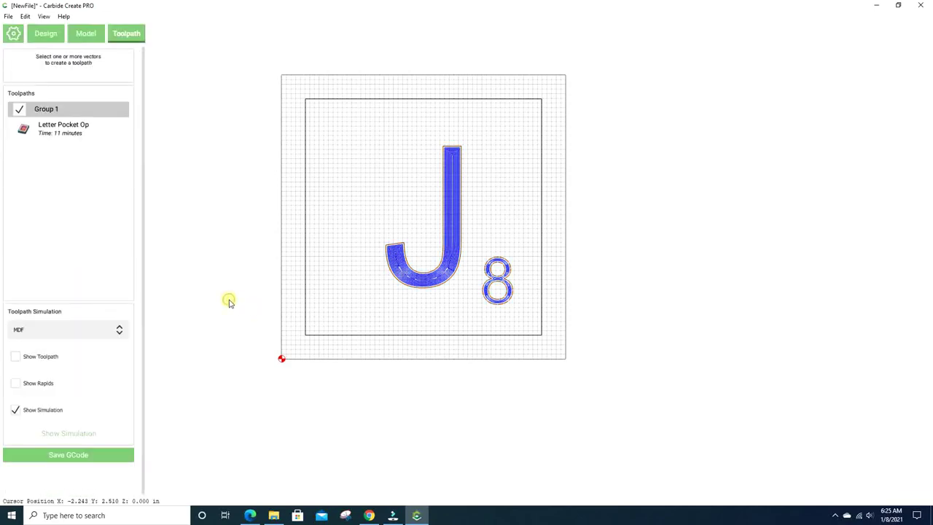
- Start a contour toolpath on the outer square and set its end mill's feed rate to 75, plunge rate to 35 and depth per pass to 0.1 in
click(336, 100)
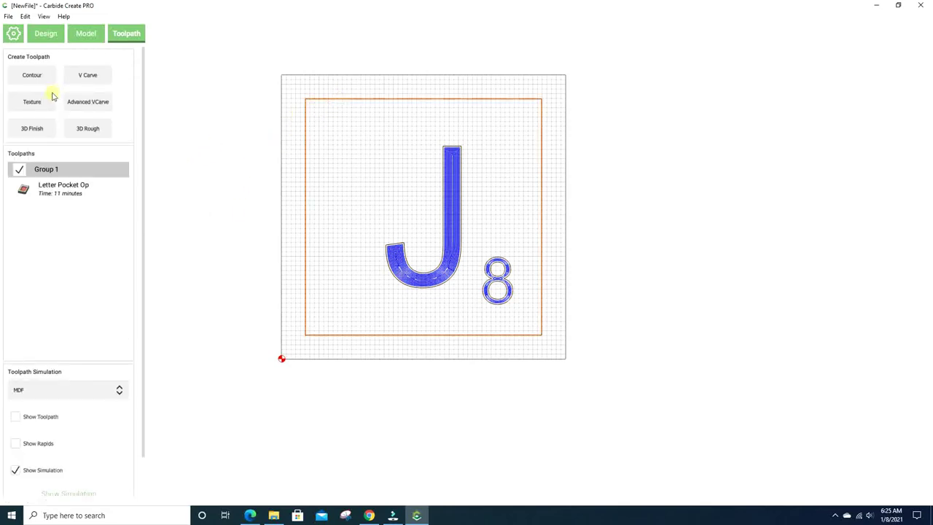
click(32, 75)
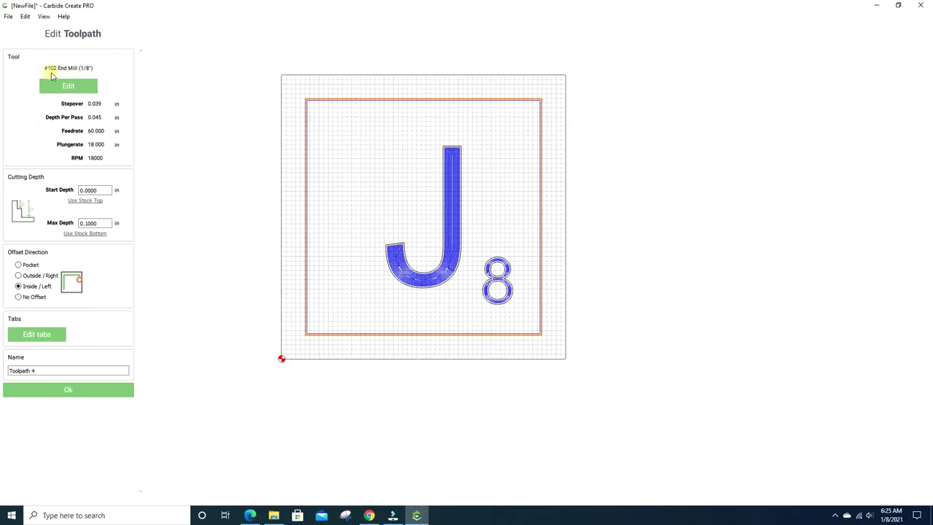
click(68, 86)
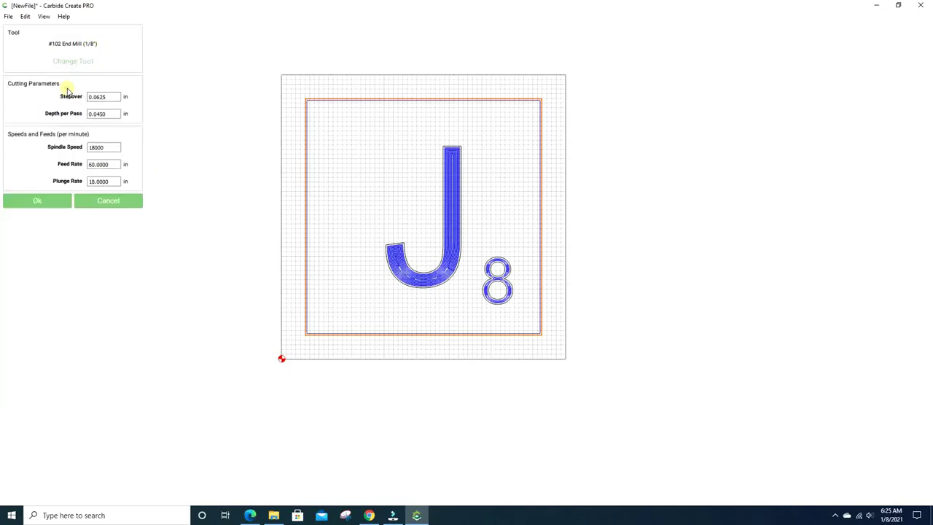
drag(111, 164, 88, 163)
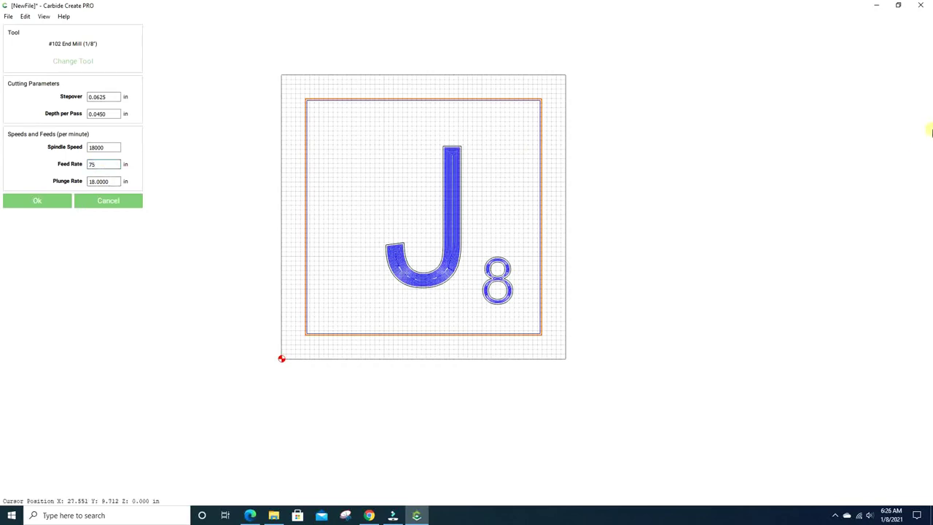
text(75)
drag(93, 183, 111, 181)
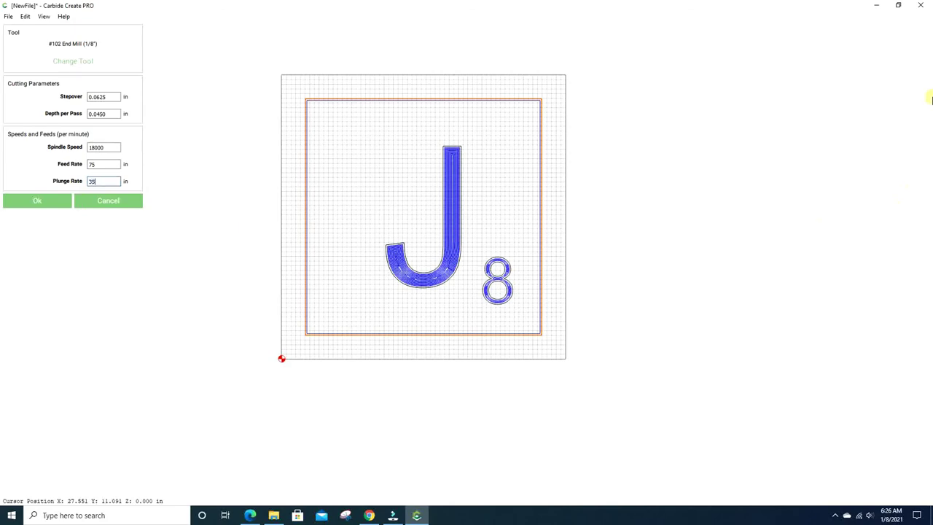
click(107, 115)
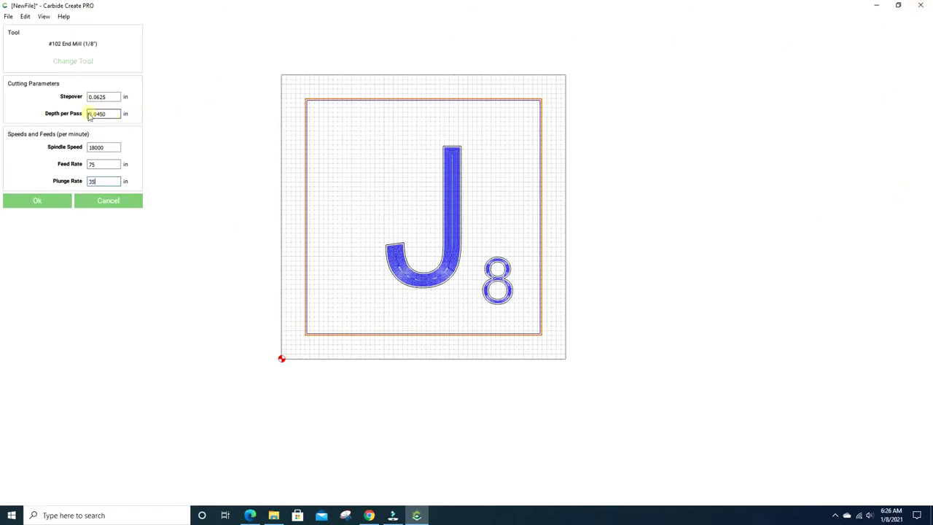
drag(89, 115, 110, 114)
click(113, 115)
click(38, 203)
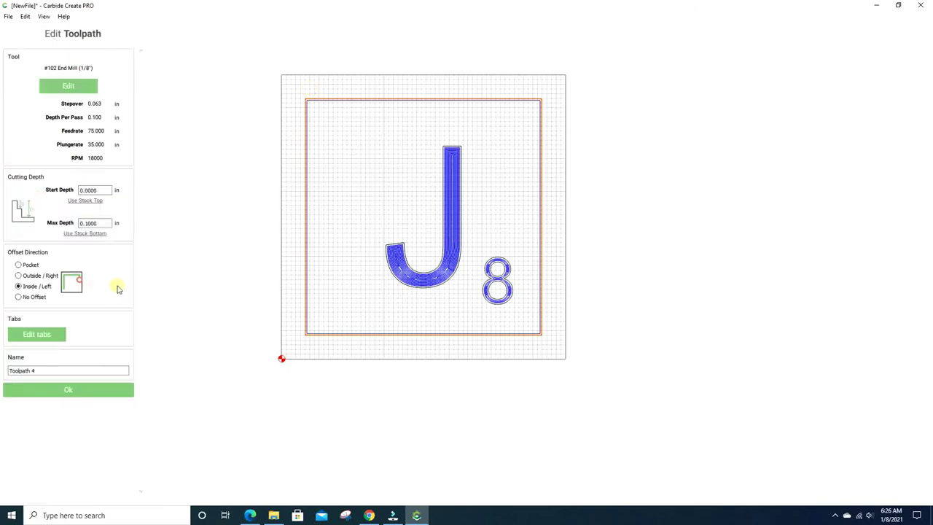
- Cut outside the square down to the stock bottom, and place one tab near the middle of each of its four sides
click(92, 234)
click(28, 275)
click(37, 334)
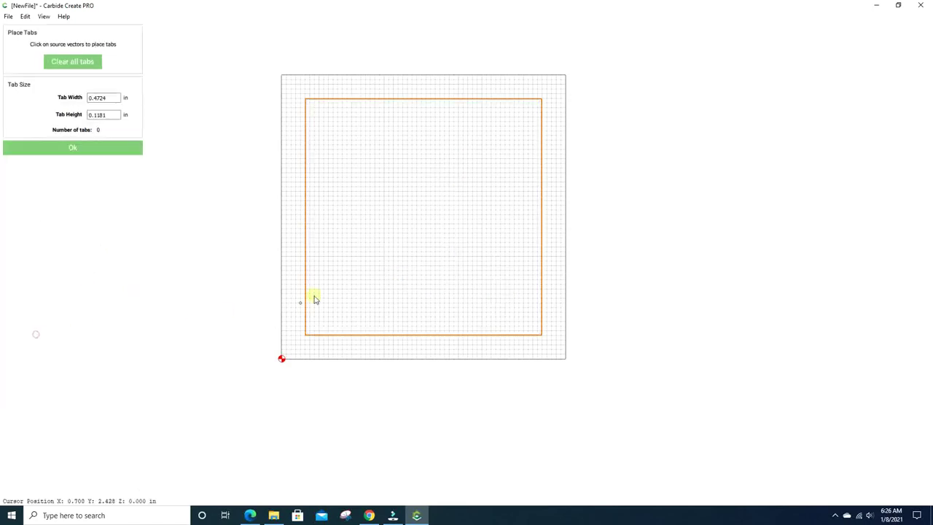
click(306, 219)
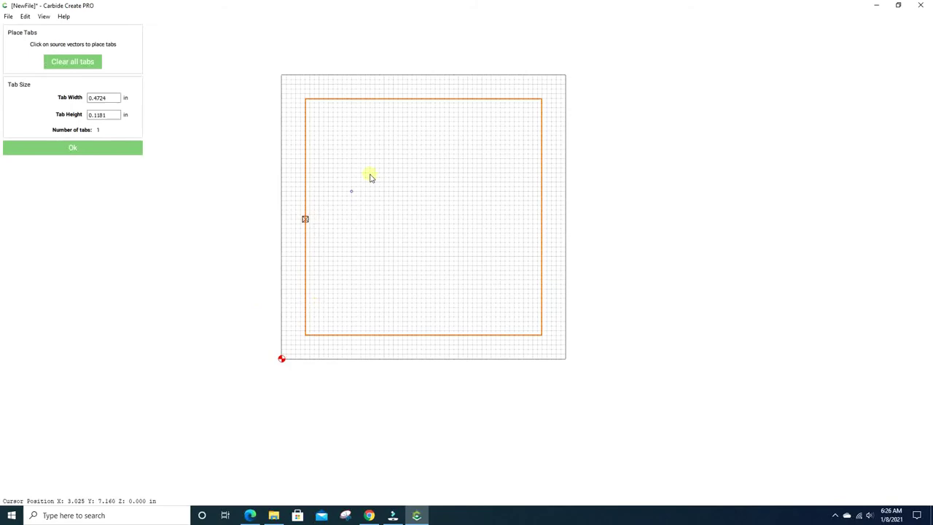
click(427, 100)
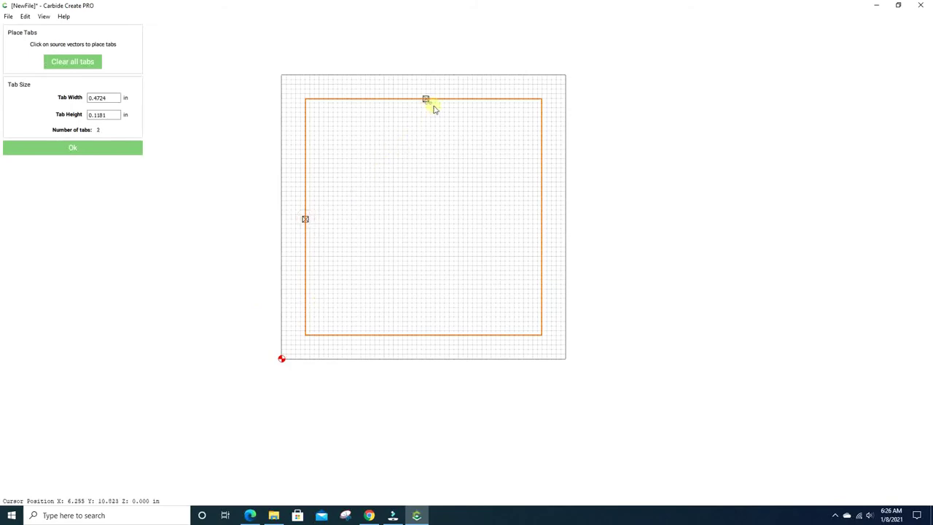
click(541, 223)
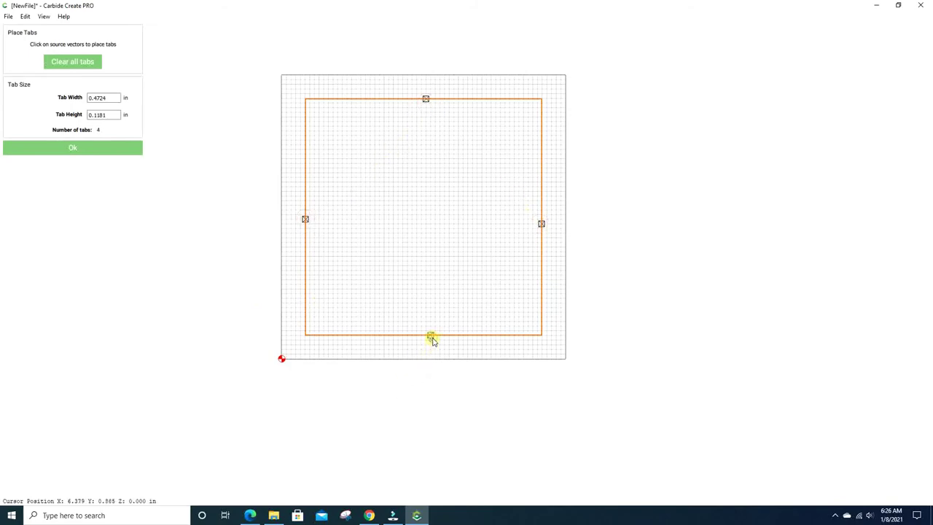
click(101, 150)
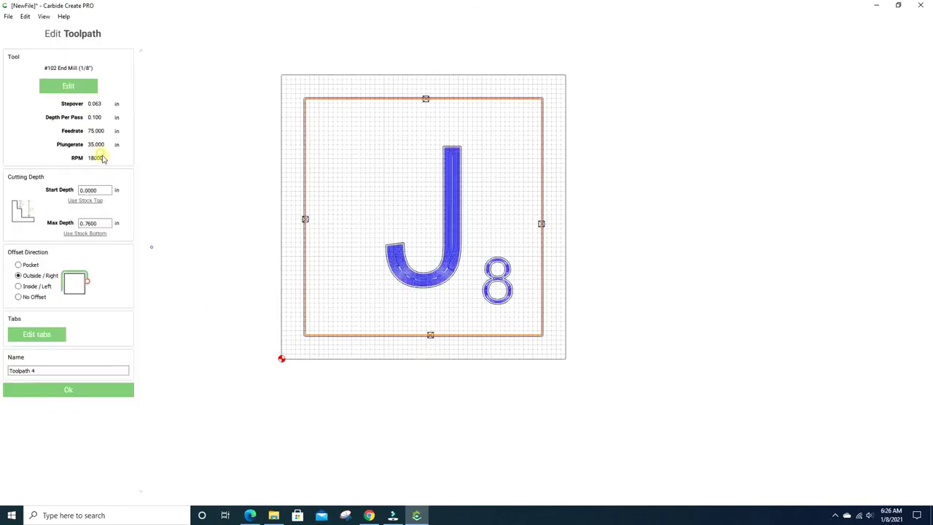
- Name the square's contour toolpath "Tile Cut Out Op" and save it
triple_click(83, 370)
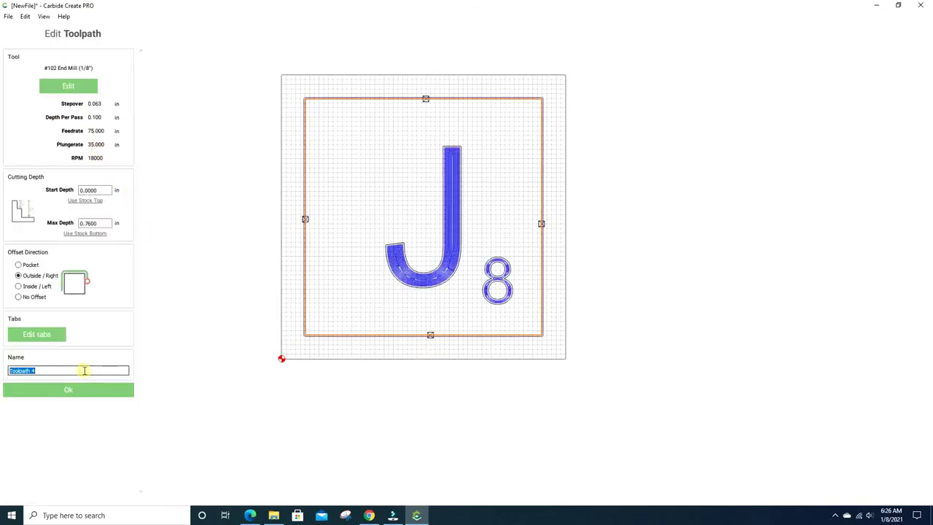
text(Tile Cut Out Op)
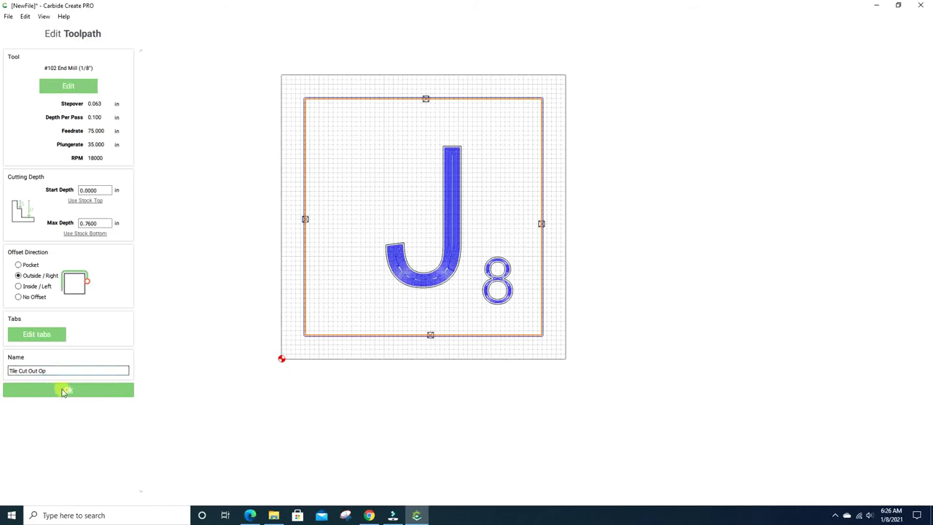
click(64, 391)
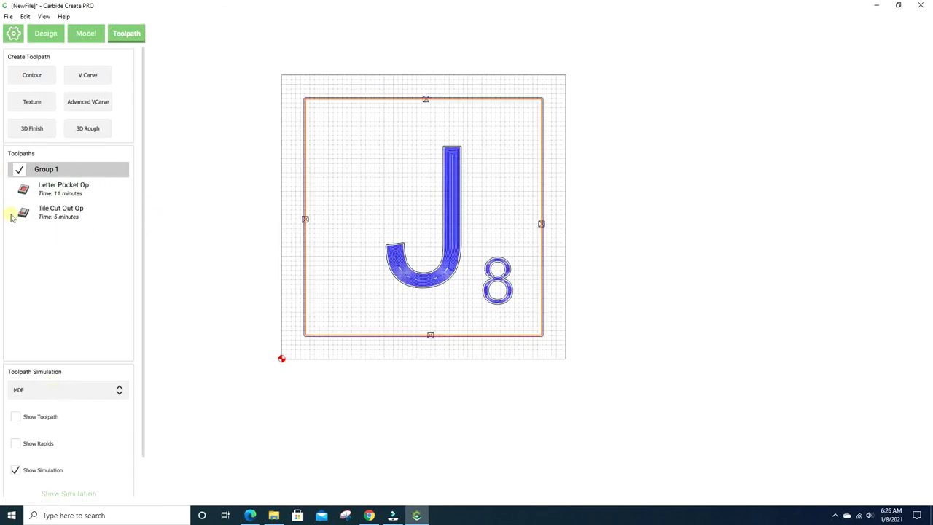
- Simulate both toolpaths in MDF and examine the letter pockets, tile cutout and tabs from several angles
scroll(231, 374, down, 1)
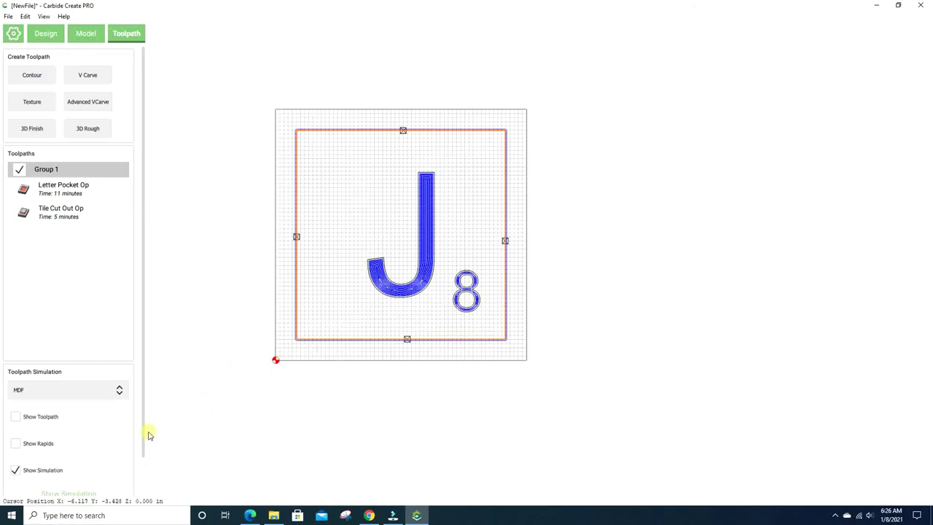
drag(144, 437, 142, 466)
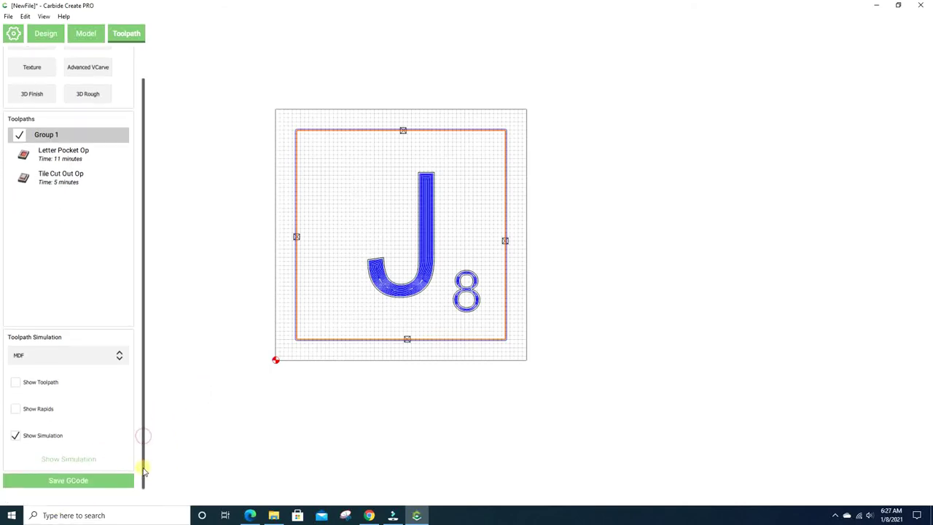
scroll(311, 343, up, 1)
scroll(311, 343, up, 3)
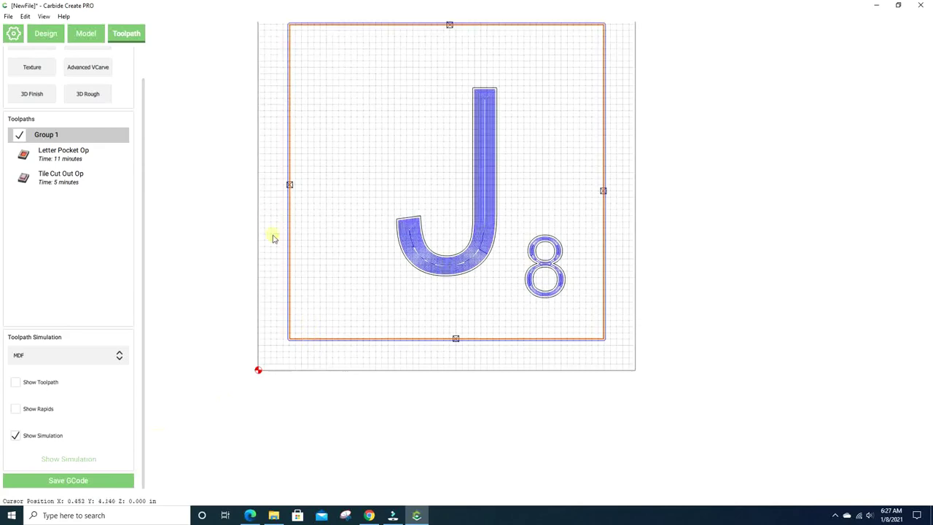
right_drag(222, 213, 211, 292)
scroll(218, 290, up, 2)
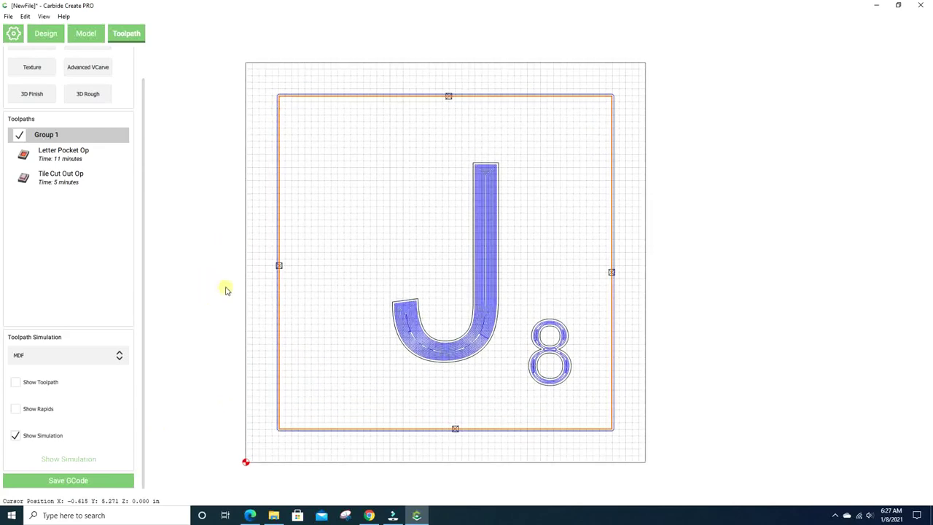
click(80, 452)
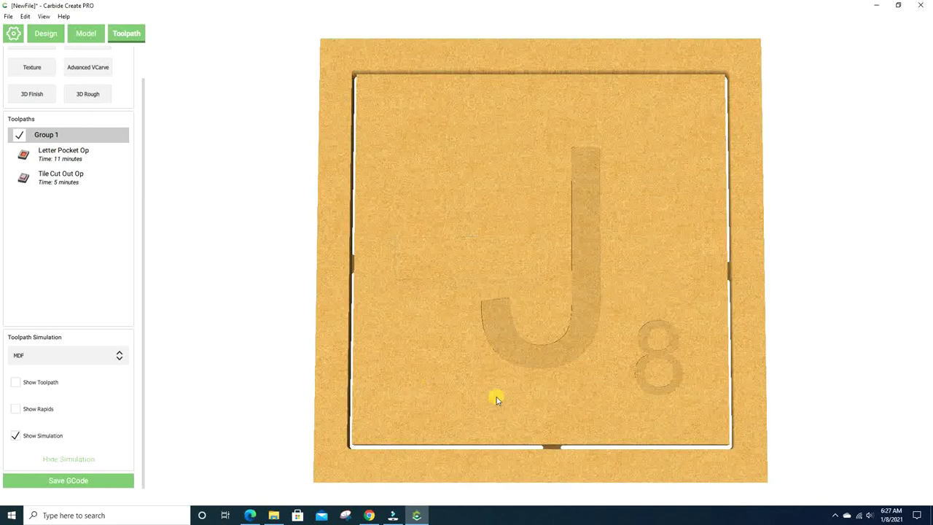
drag(496, 397, 787, 369)
drag(462, 341, 491, 354)
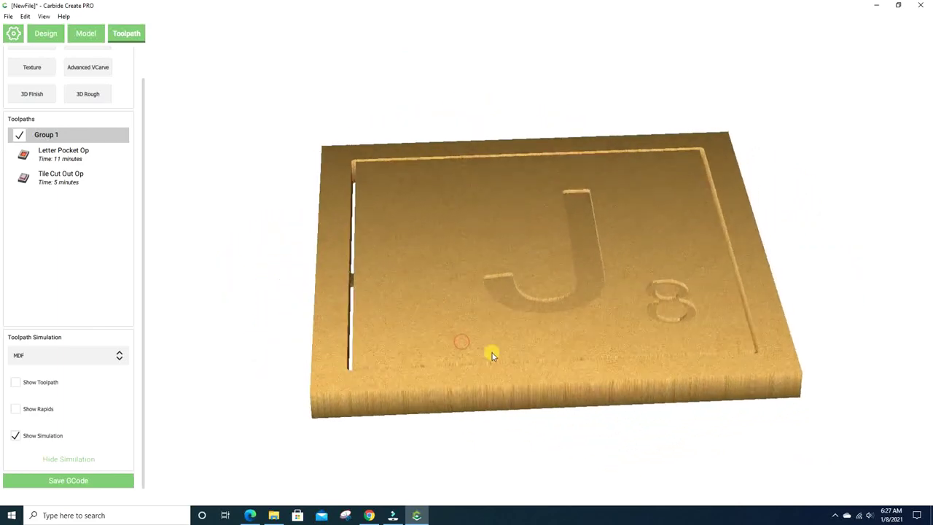
drag(504, 209, 493, 395)
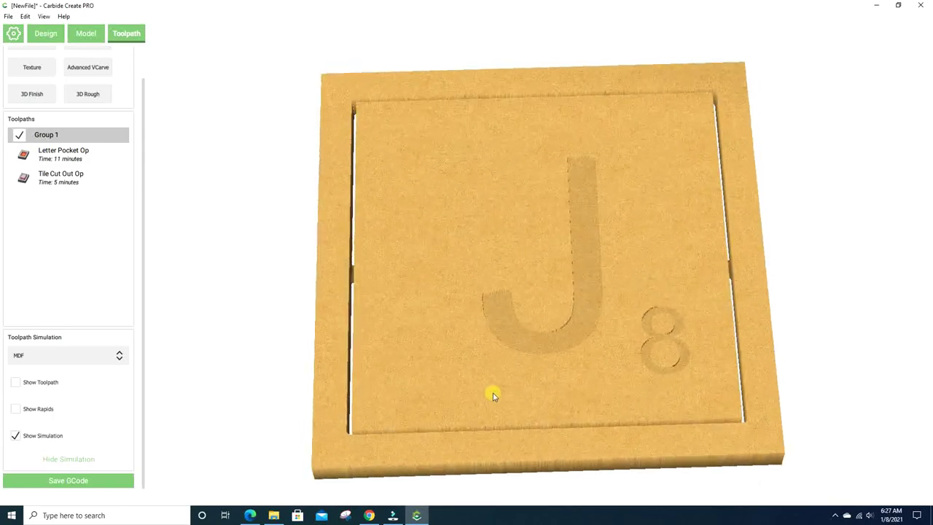